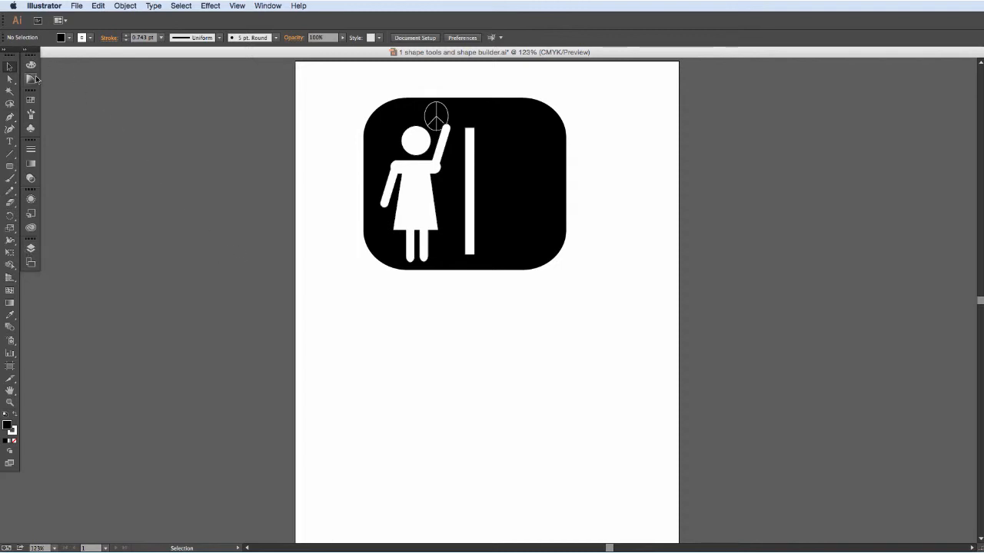
click(26, 51)
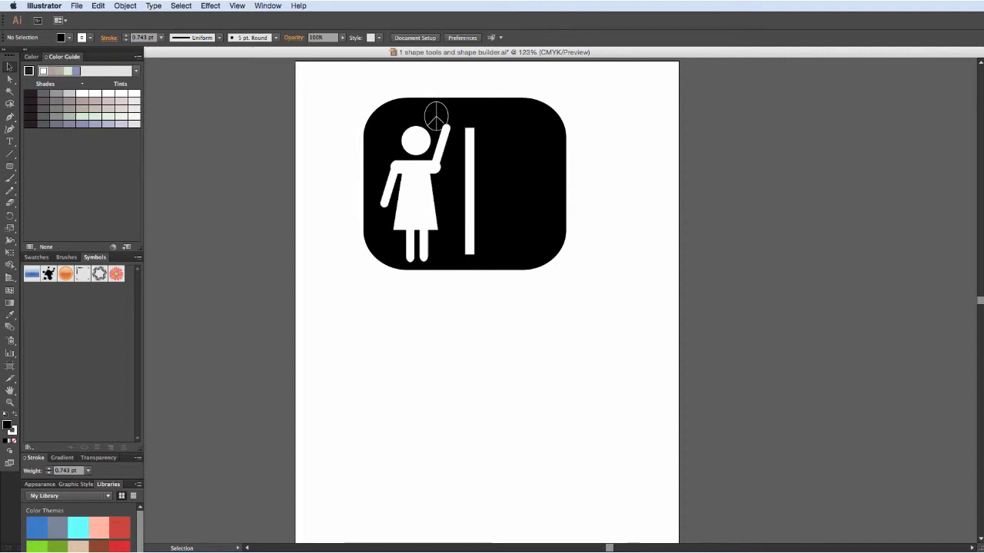
drag(123, 552, 122, 550)
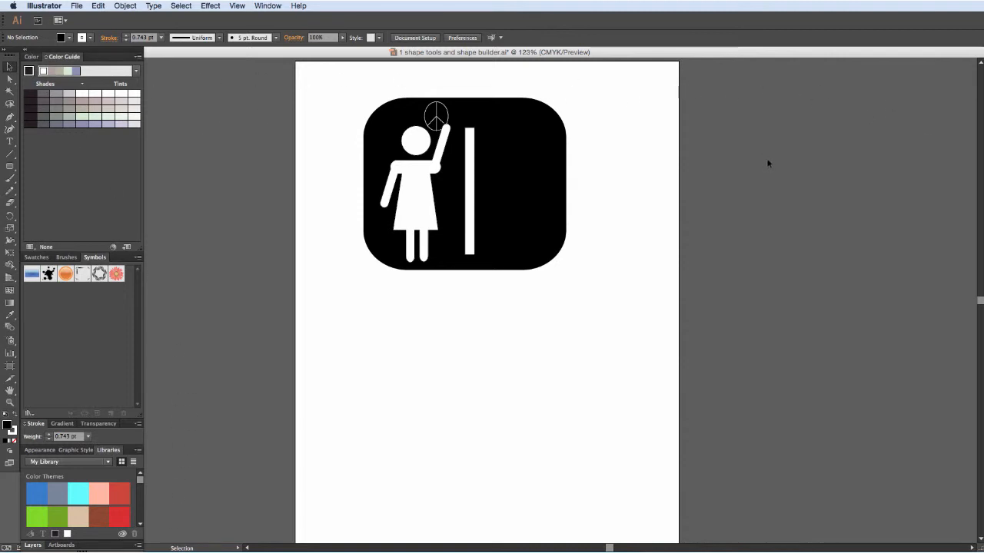
drag(583, 381, 513, 382)
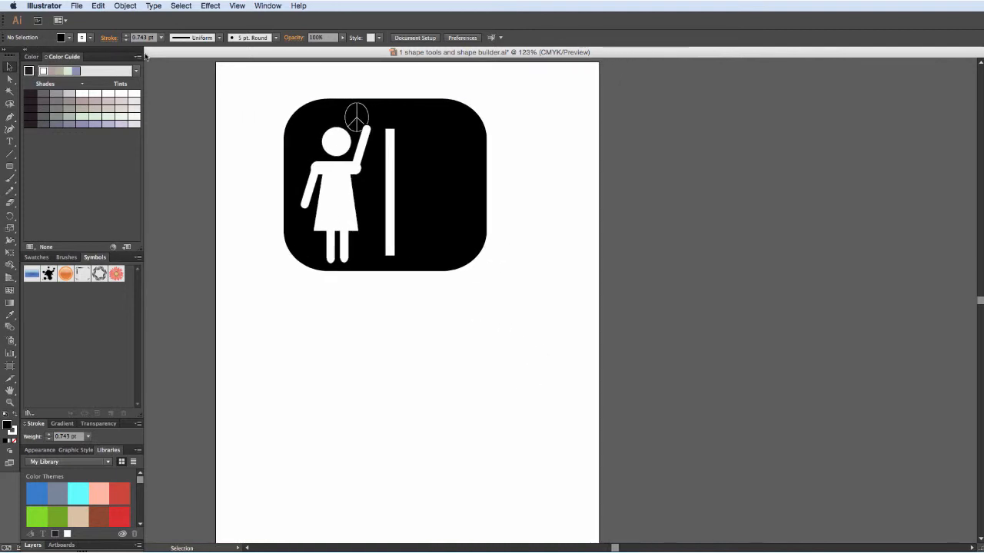
click(24, 50)
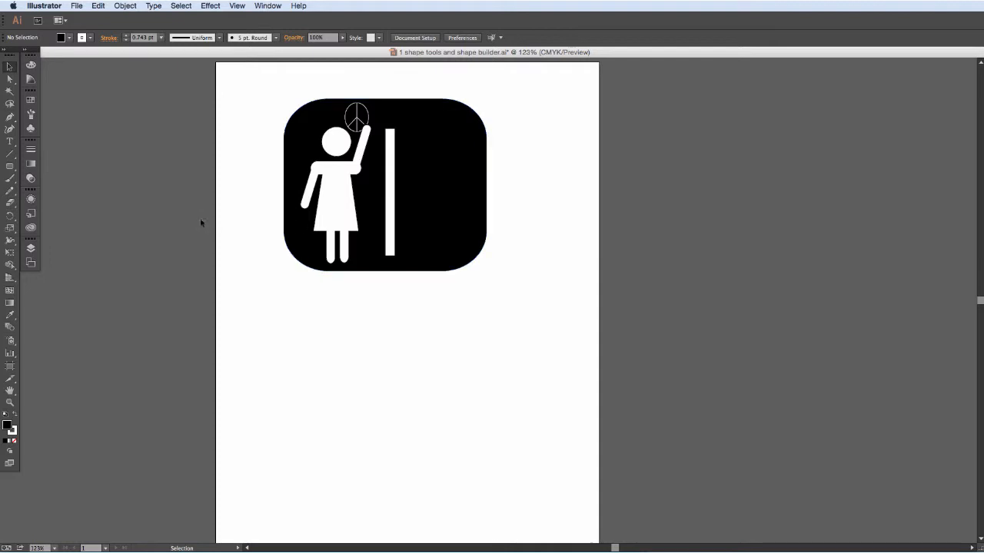
Tear off the shape tools as a floating palette and place it just below the existing restroom sign.
click(11, 168)
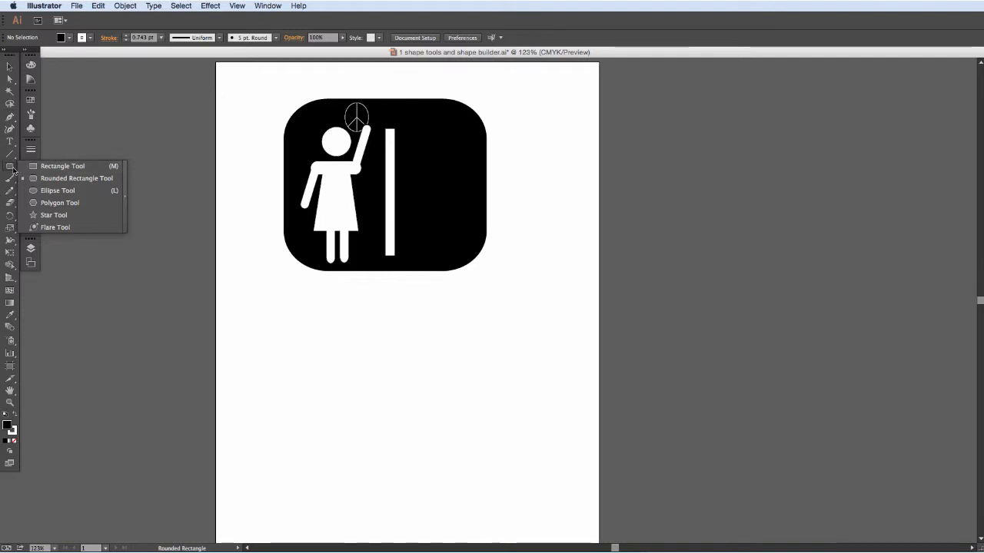
click(125, 193)
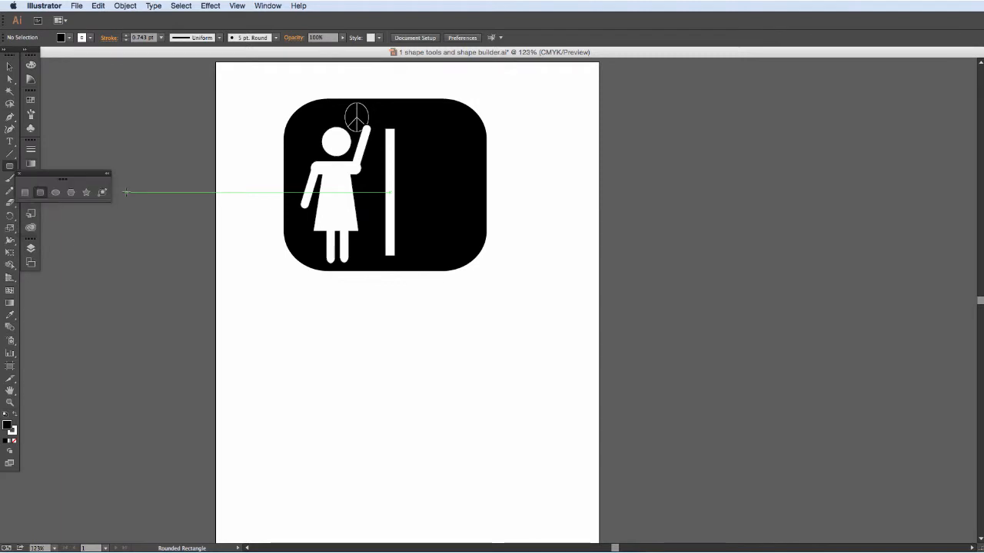
drag(91, 178, 231, 262)
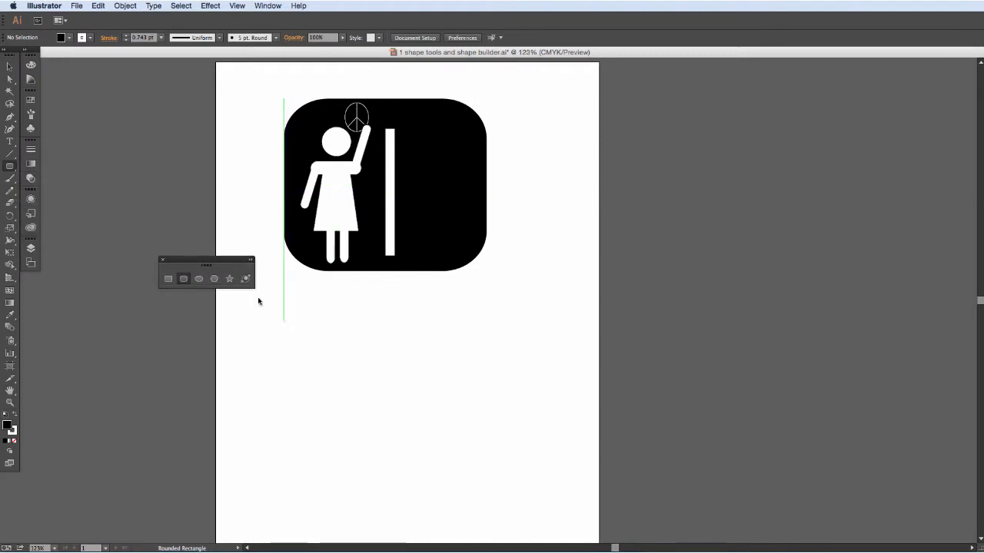
drag(201, 263, 276, 294)
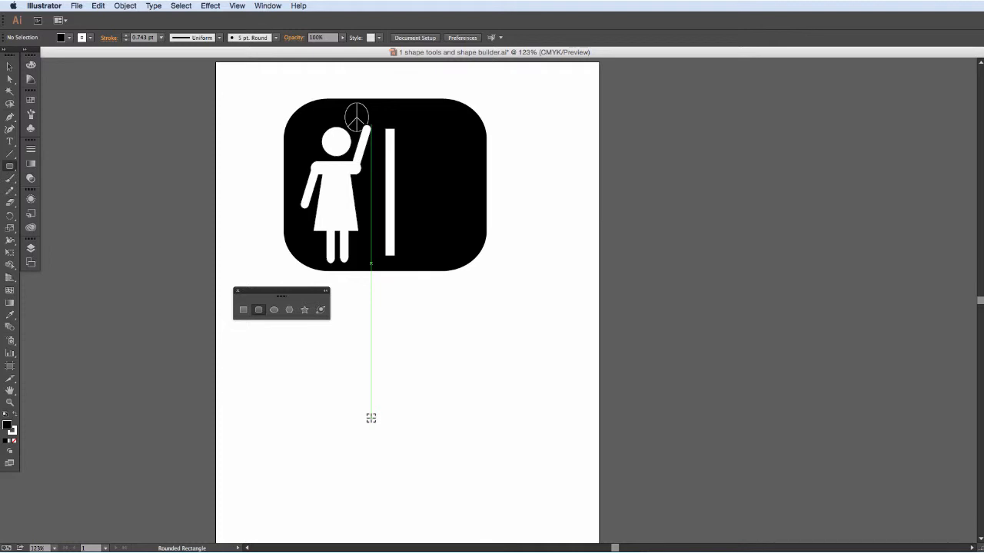
Draw a black rounded rectangle about 298 by 272 pt below the sign and set its corner radius to 36 pt.
drag(371, 417, 464, 503)
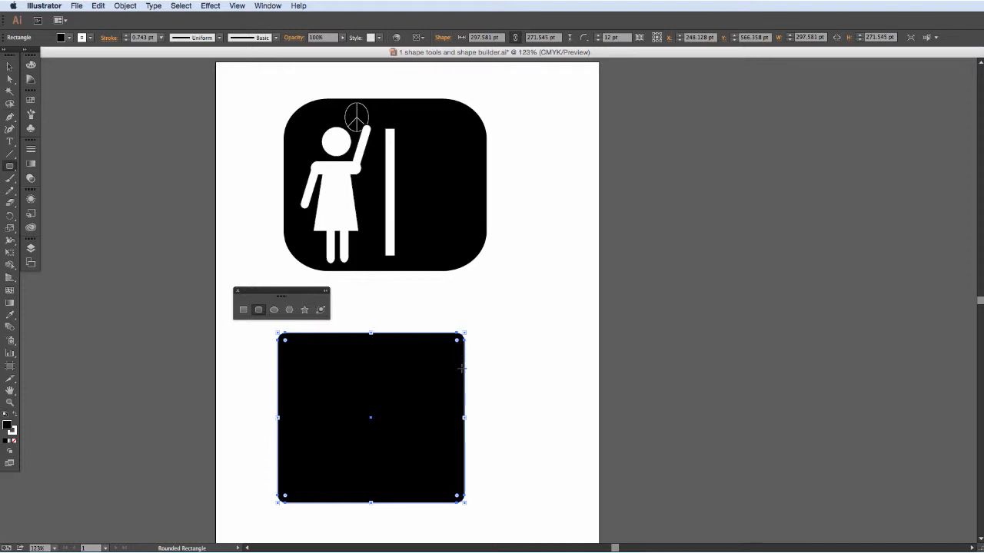
click(585, 44)
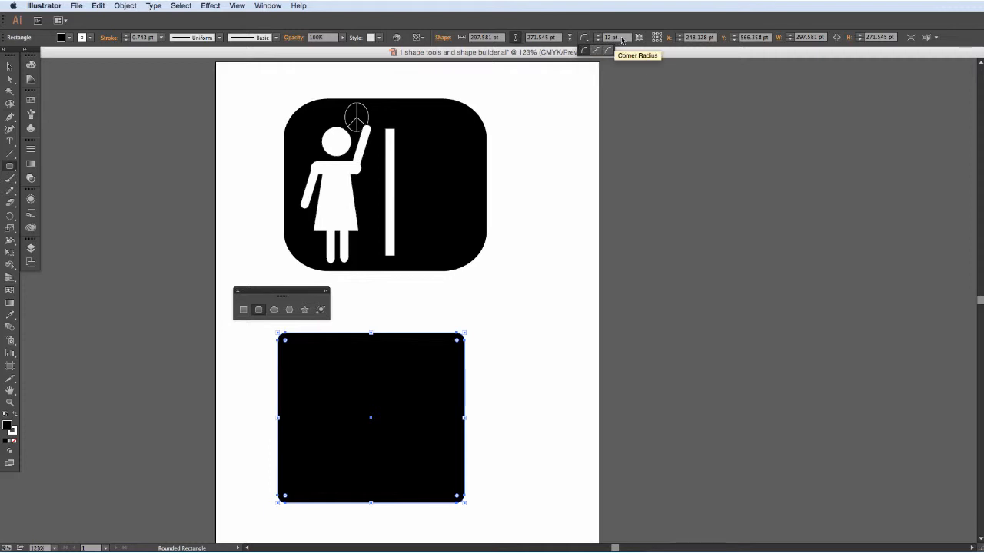
click(622, 40)
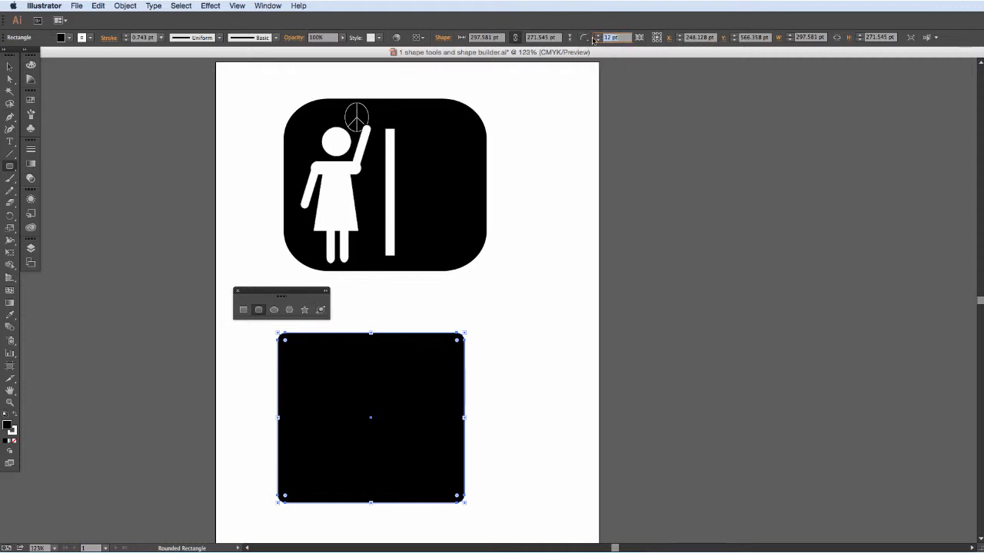
text(36)
key(Return)
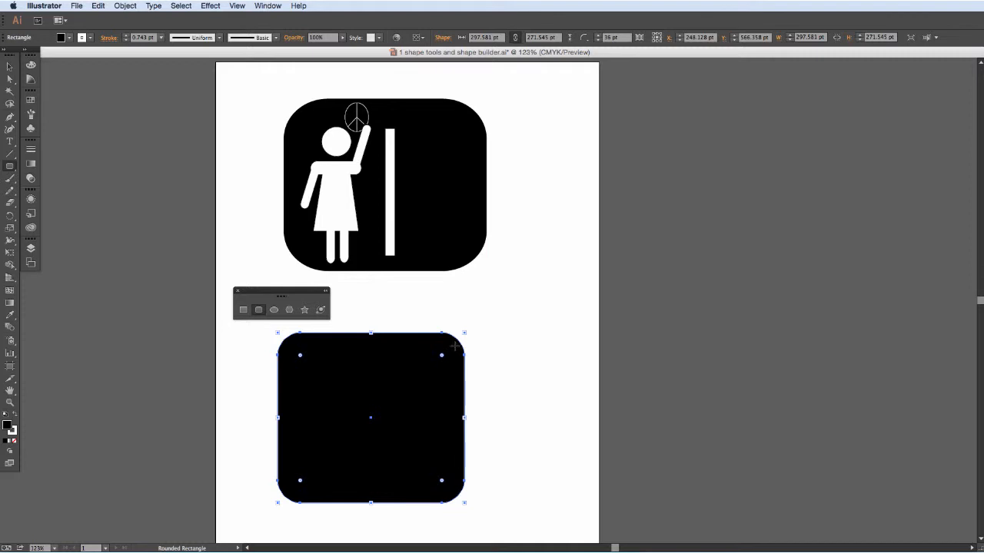
Lock the new black rounded rectangle in place.
key(v)
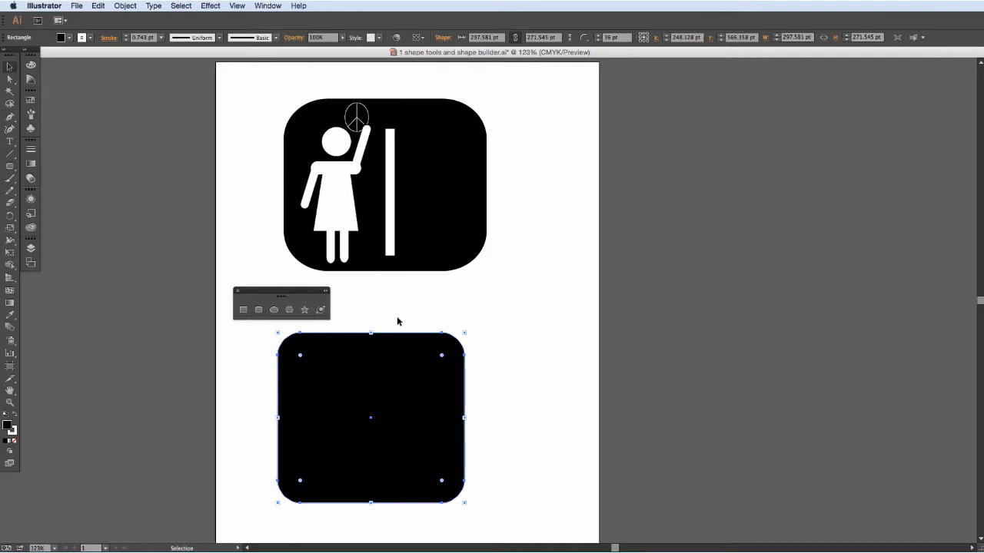
mouse_move(370, 503)
mouse_down()
mouse_move(374, 360)
mouse_move(364, 505)
mouse_up()
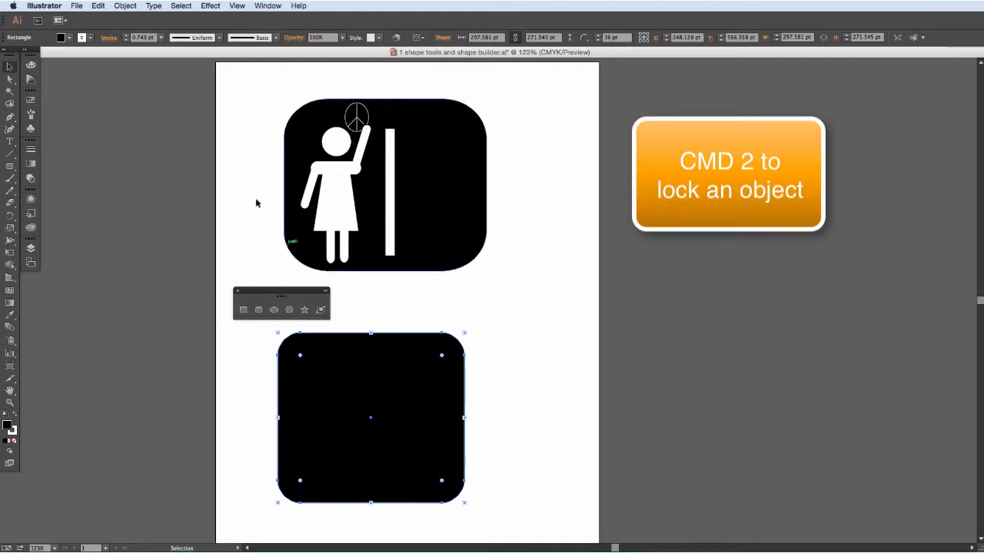
click(139, 8)
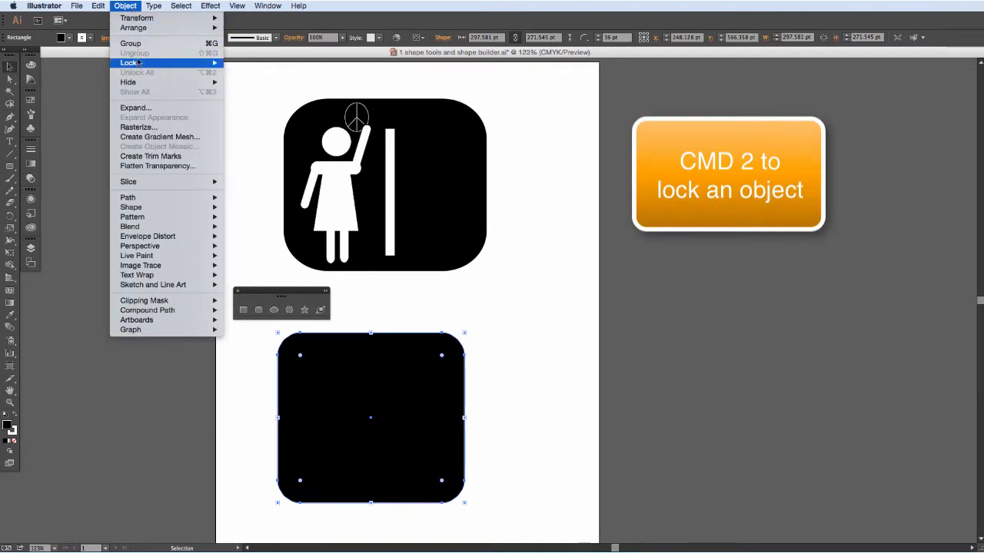
mouse_move(145, 66)
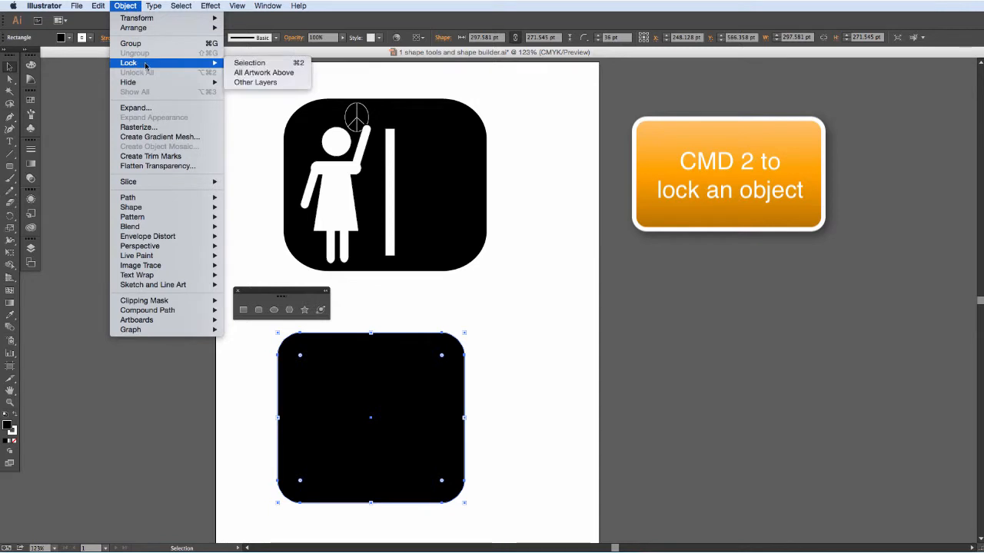
click(255, 67)
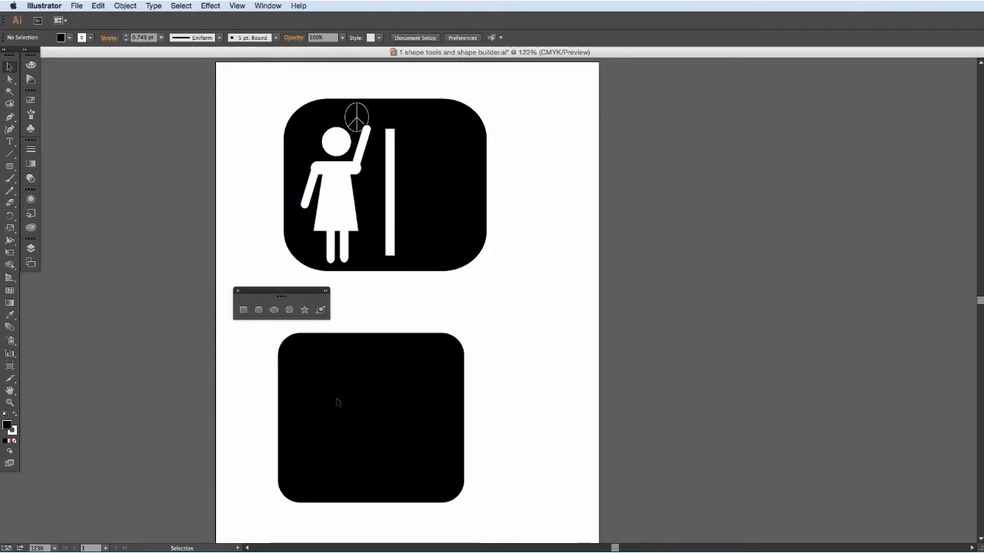
Restore the default white fill and black stroke, and draw a horizontal rounded shoulder bar about 76 by 18 pt on the black square.
click(262, 310)
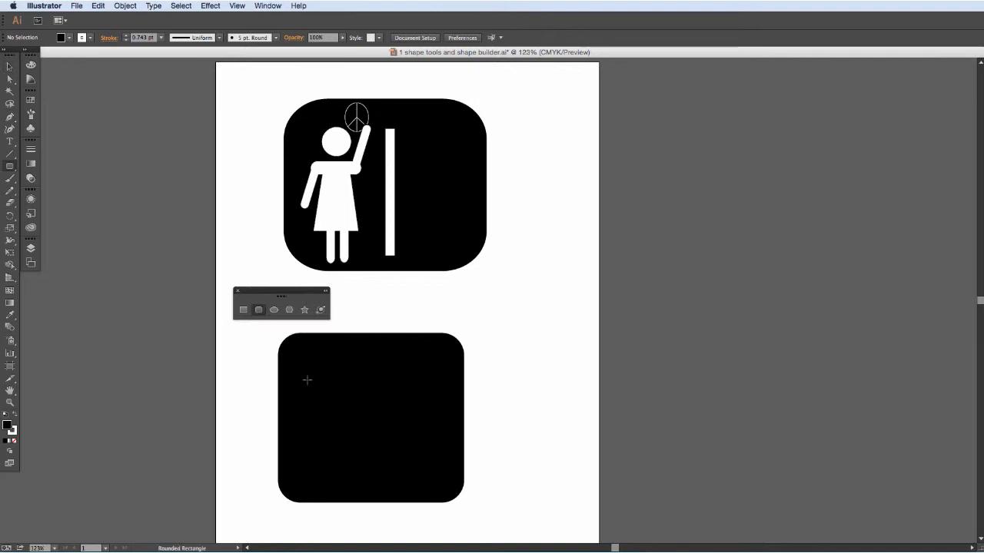
click(5, 415)
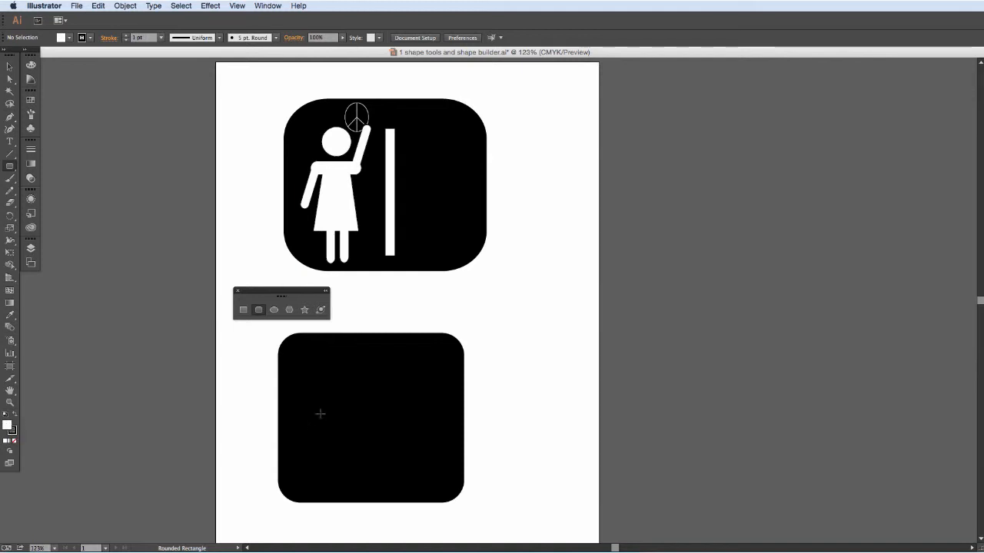
drag(310, 393, 355, 401)
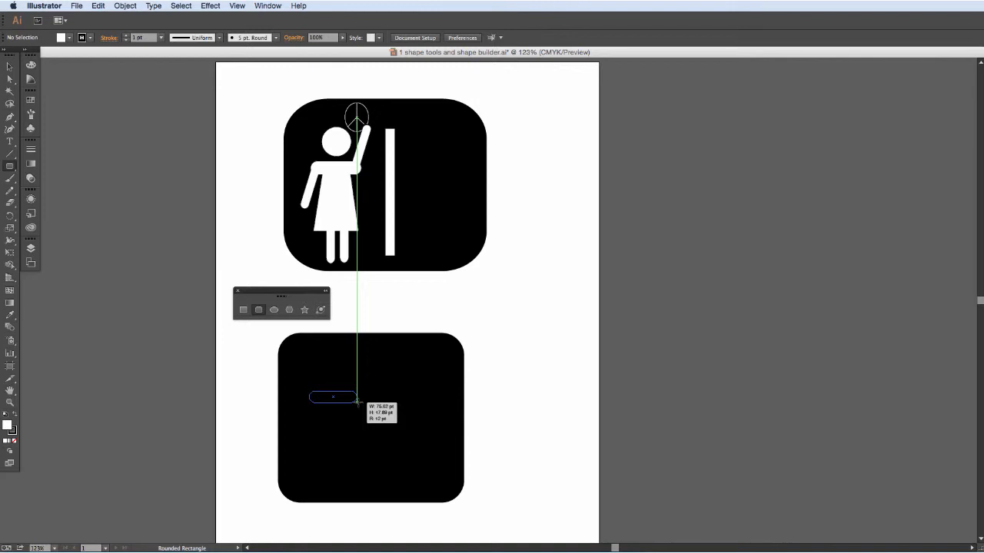
drag(357, 401, 356, 401)
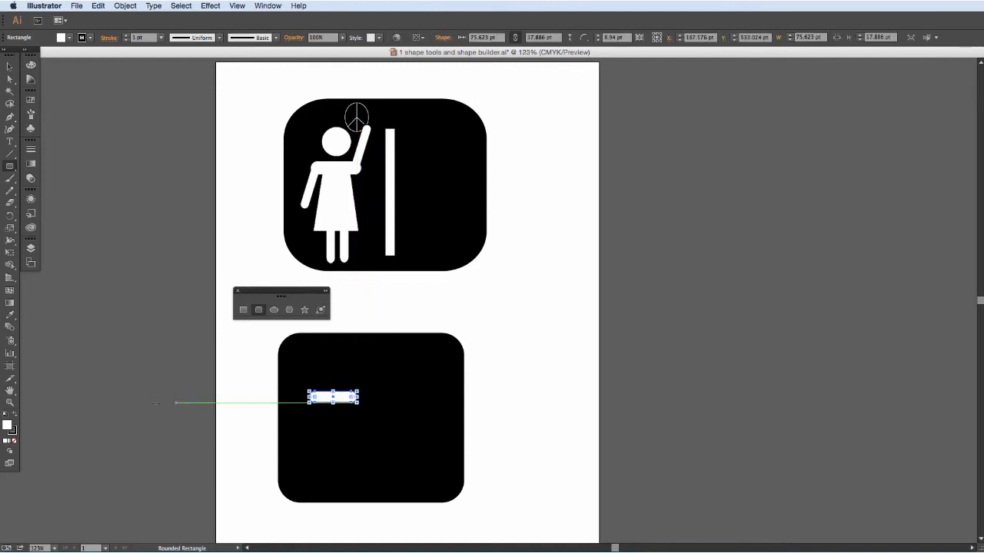
Draw a vertical rounded rectangle about 11 by 54 pt as an arm hanging from the shoulder bar's left end.
key(z)
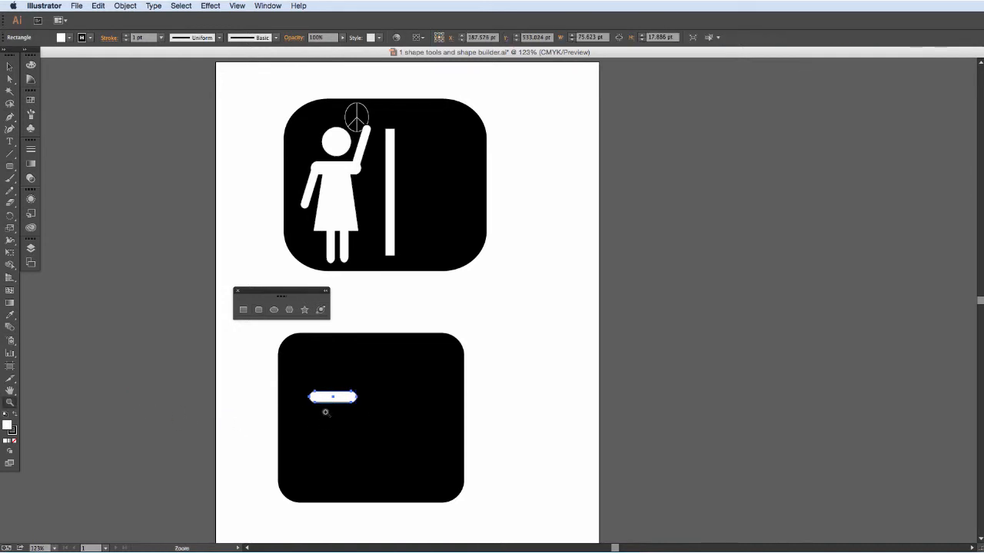
drag(286, 347, 459, 504)
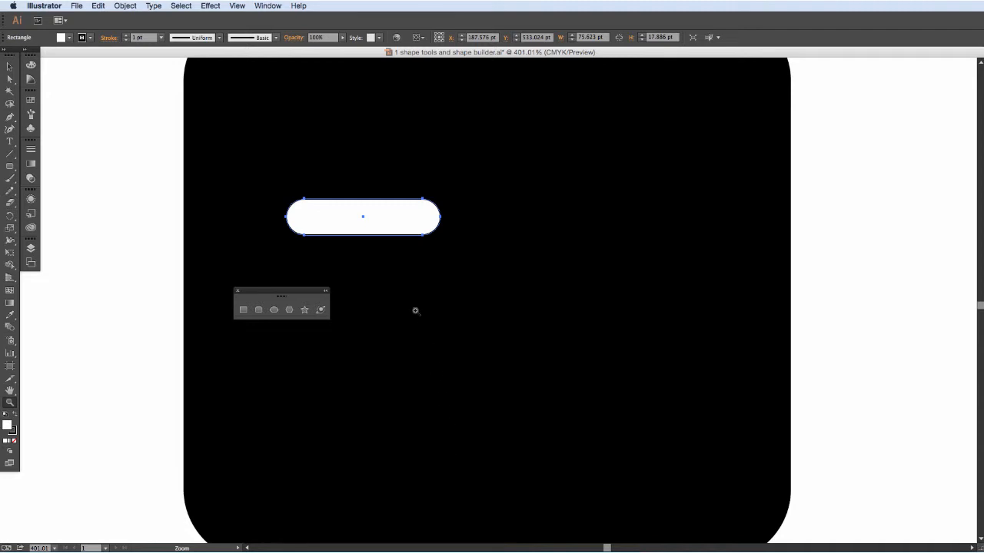
drag(262, 293, 192, 117)
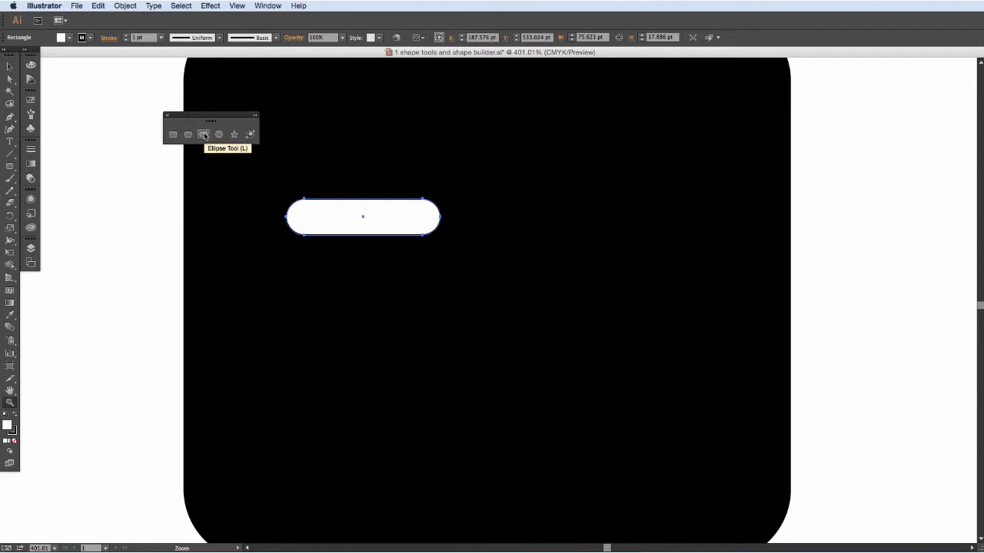
click(187, 135)
drag(292, 213, 315, 322)
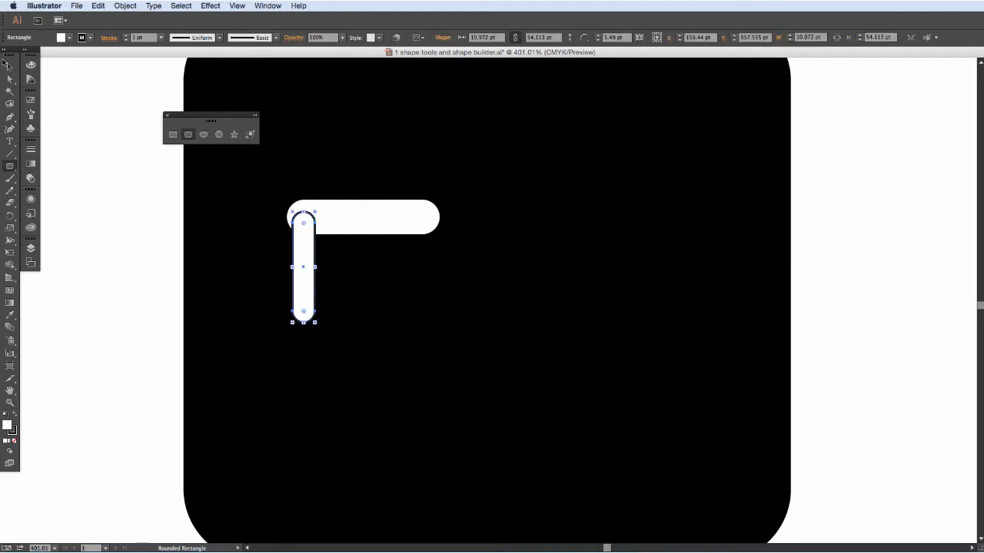
Duplicate the arm beside itself, and fit one arm to the shoulder bar's left end, tilted slightly outward.
click(8, 67)
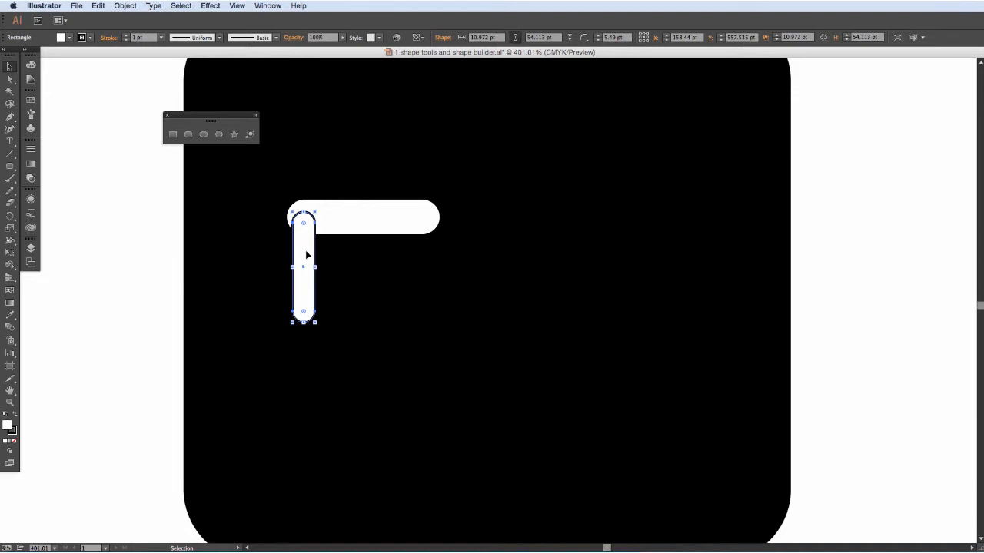
mouse_move(305, 255)
mouse_down()
mouse_move(340, 256)
mouse_move(302, 244)
mouse_up()
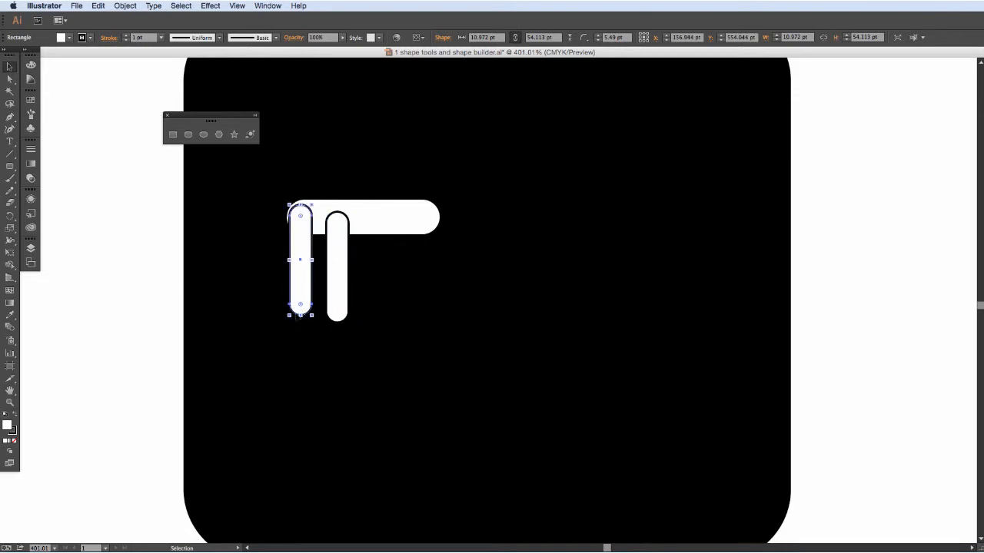
drag(285, 317, 278, 314)
Move the duplicate arm onto the shoulder bar's right end pointing upward and tilt it slightly outward.
drag(297, 262, 419, 179)
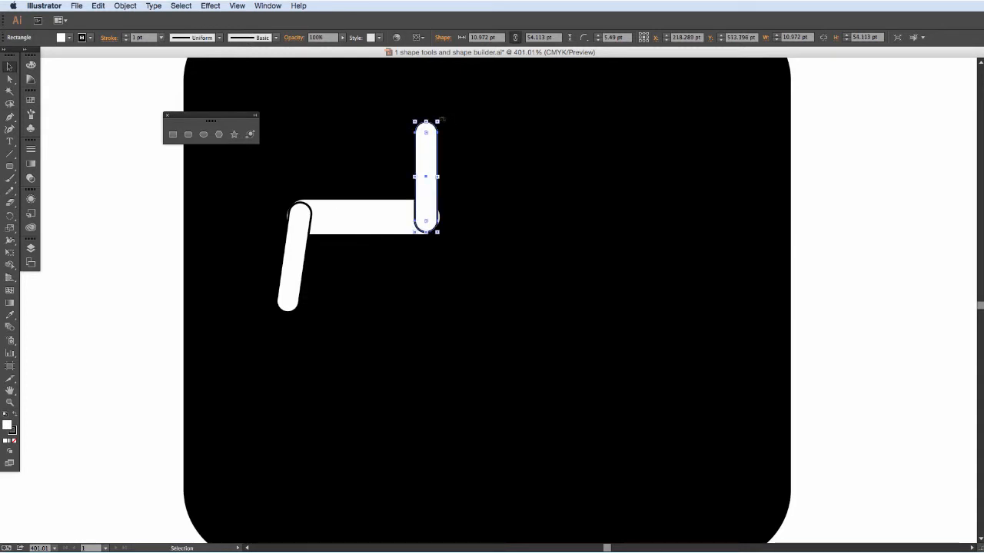
drag(444, 120, 453, 125)
drag(427, 167, 438, 167)
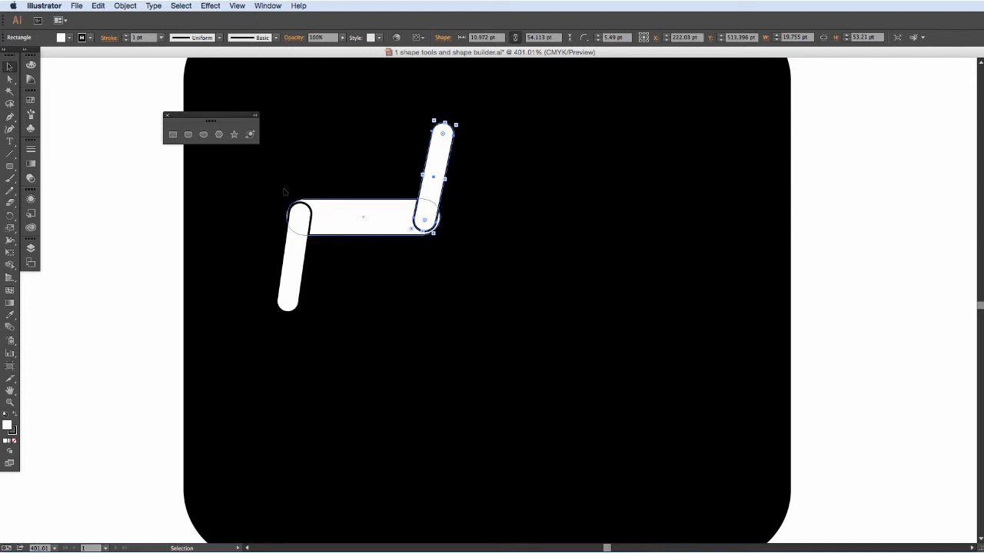
Draw a torso rectangle about 48 by 61 pt below the shoulder bar and center it horizontally under the bar.
click(173, 135)
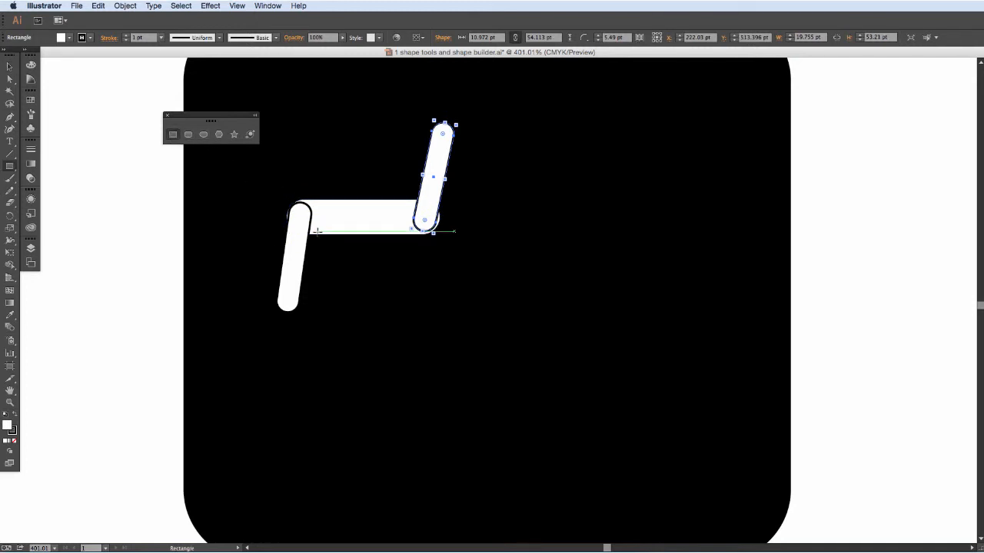
drag(318, 231, 416, 356)
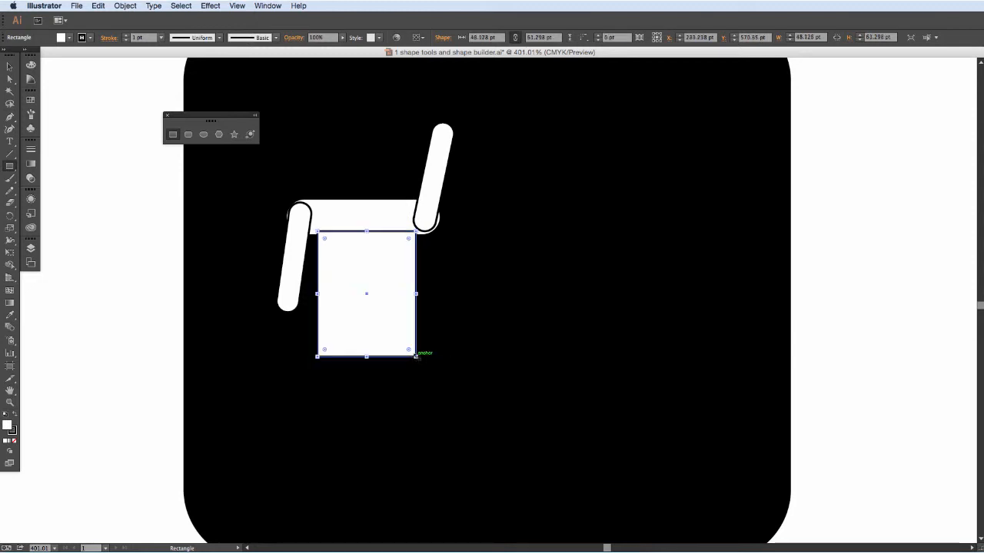
click(9, 66)
click(119, 202)
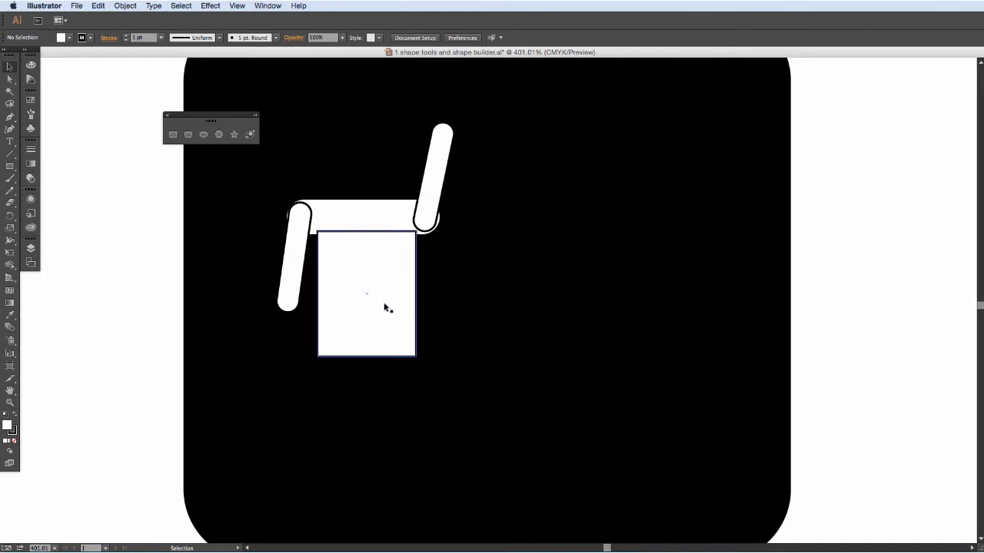
drag(384, 307, 382, 307)
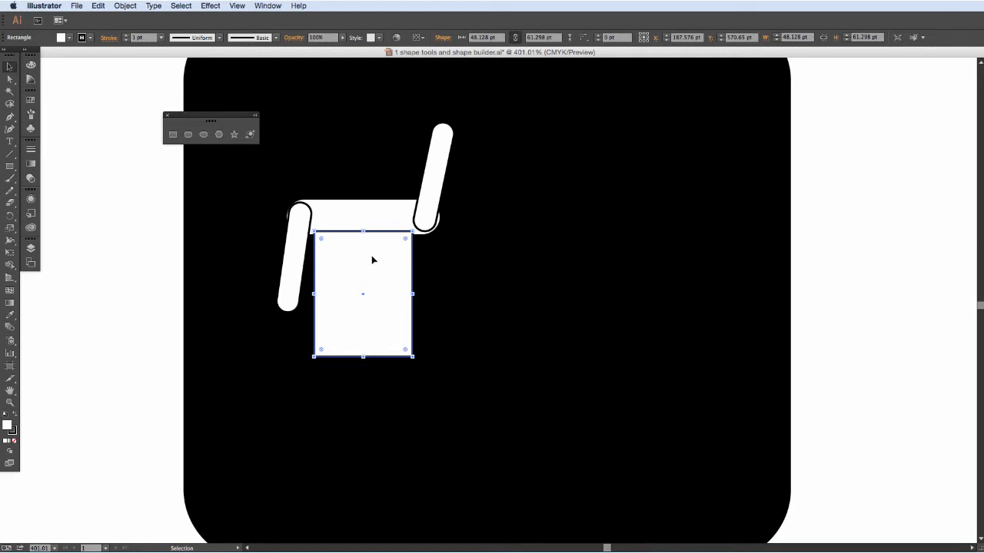
Taper the torso into a dress shape by moving its two top corners inward, and nudge it slightly up into the shoulder bar.
key(a)
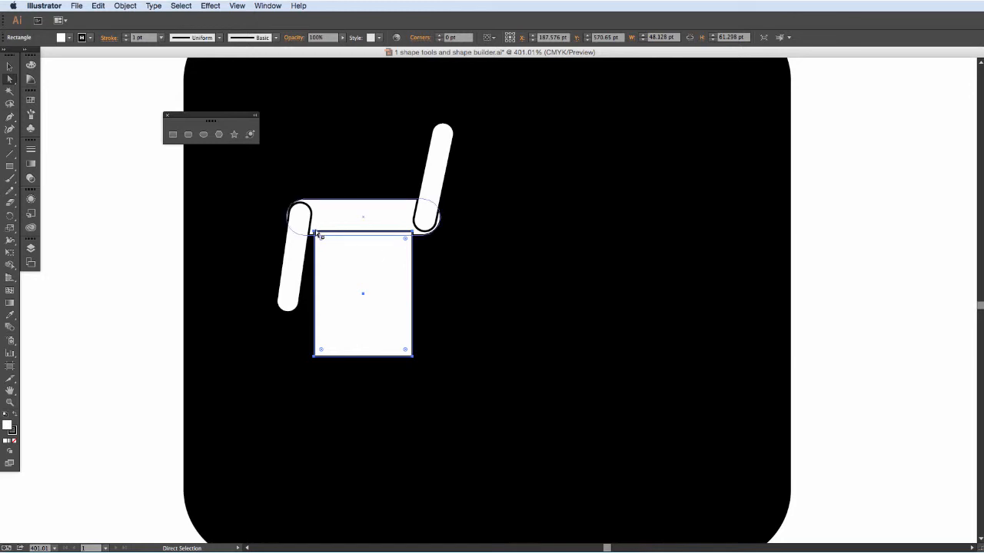
click(315, 234)
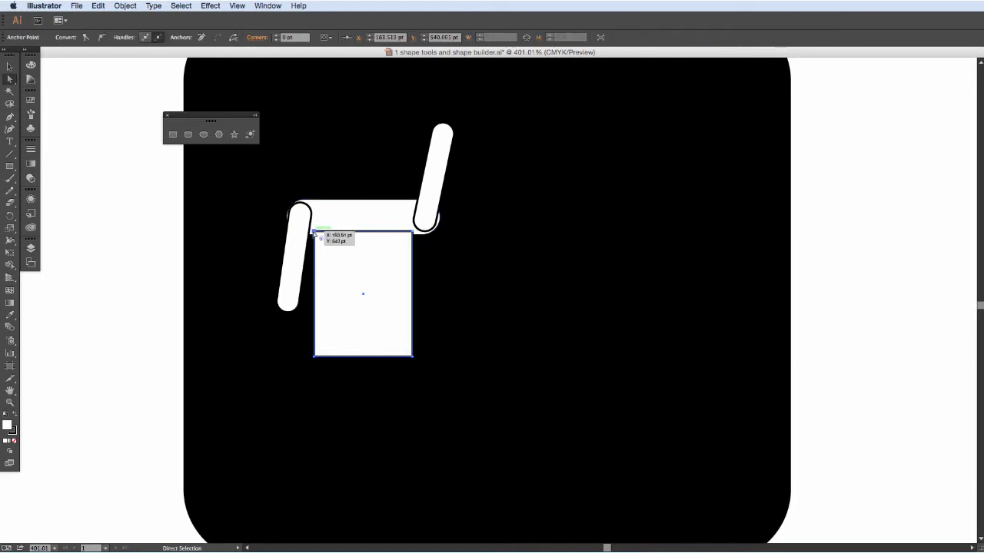
drag(315, 233, 326, 233)
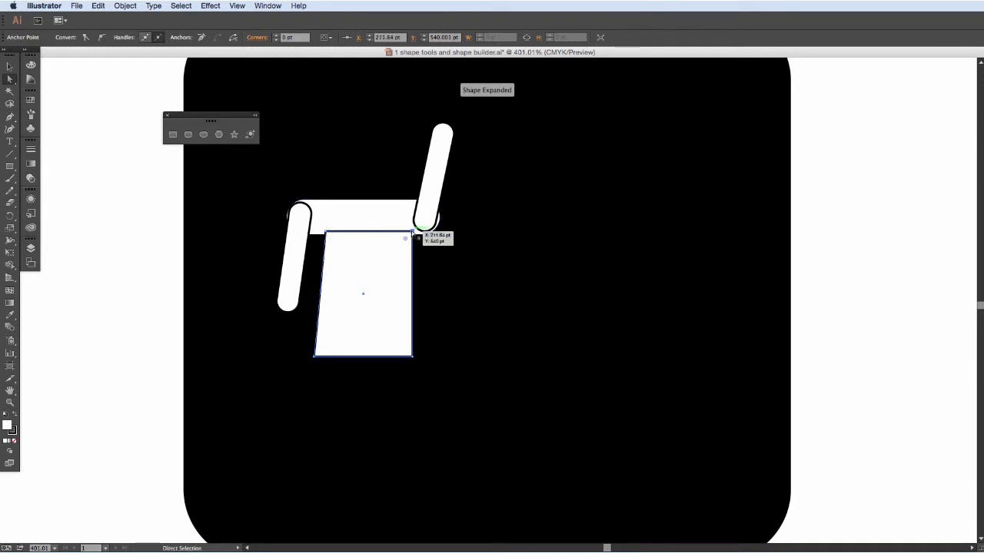
drag(413, 232, 401, 234)
drag(364, 272, 384, 272)
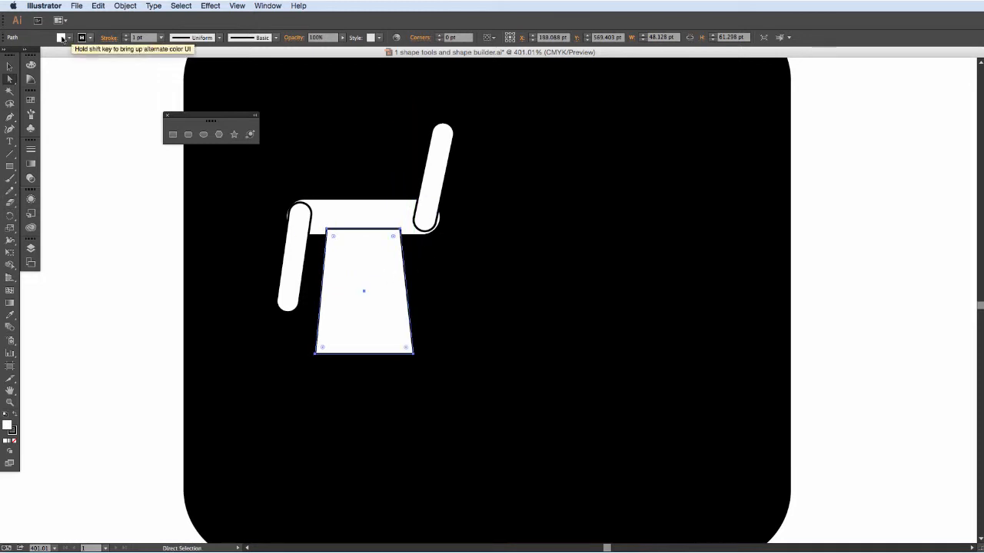
Enlarge the tapered torso on both sides to about 55 by 63 pt.
click(9, 69)
drag(315, 354, 309, 358)
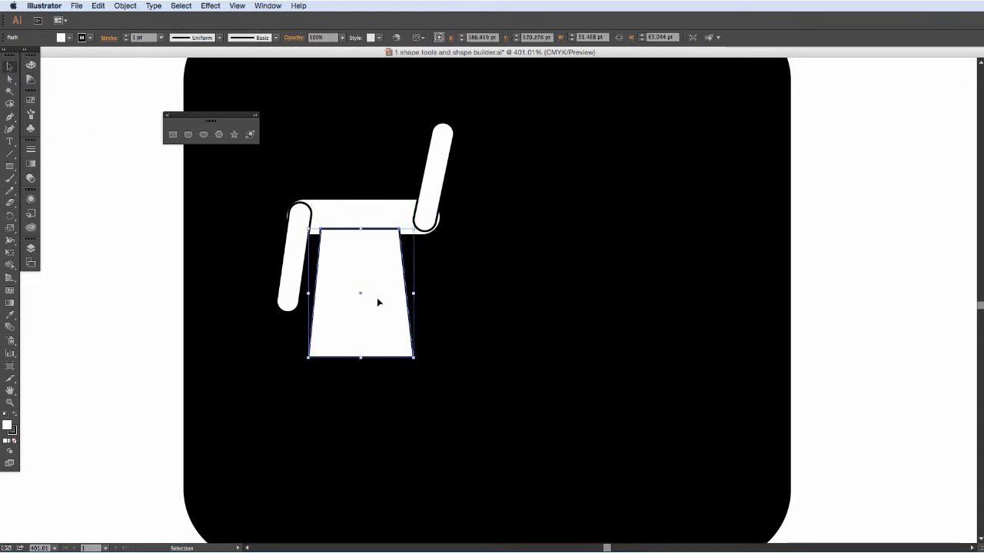
drag(414, 293, 421, 293)
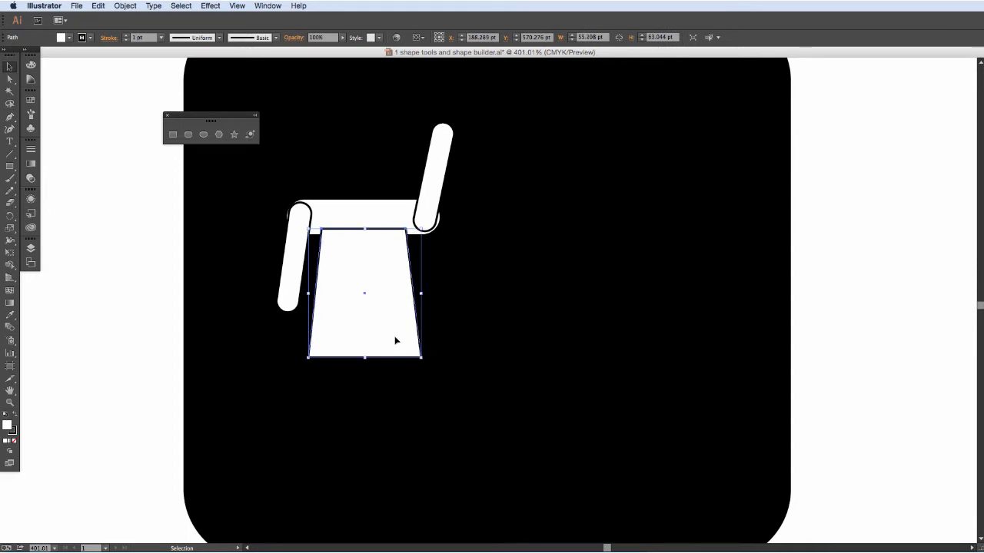
Draw a rounded-rectangle leg about 10 by 40 pt under the skirt's left side and duplicate it under the right side.
click(187, 134)
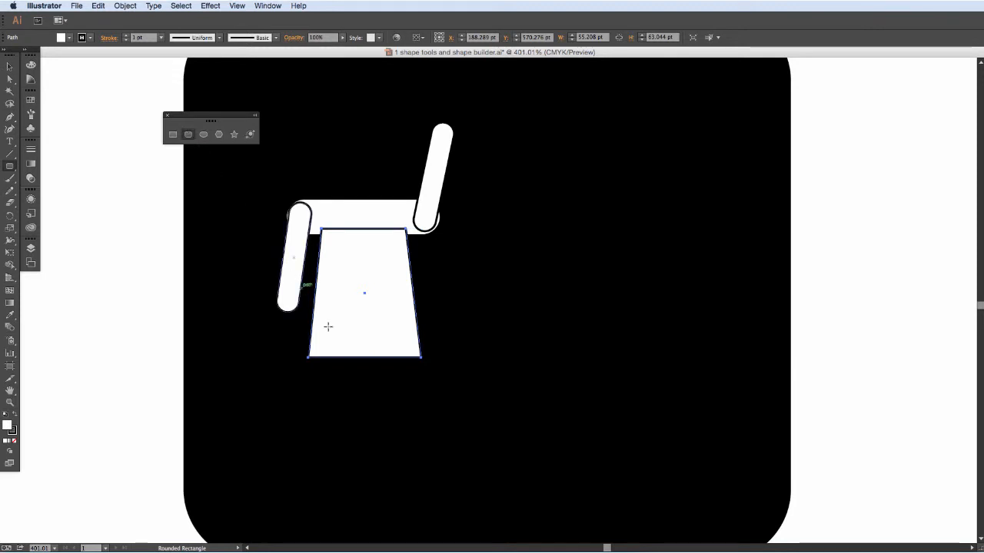
drag(320, 350, 342, 431)
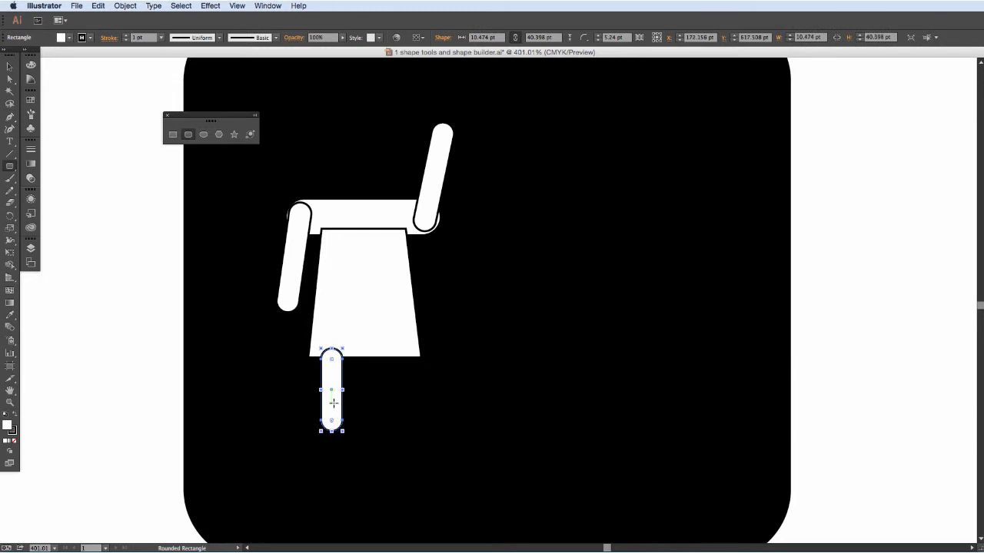
key(v)
drag(334, 406, 332, 407)
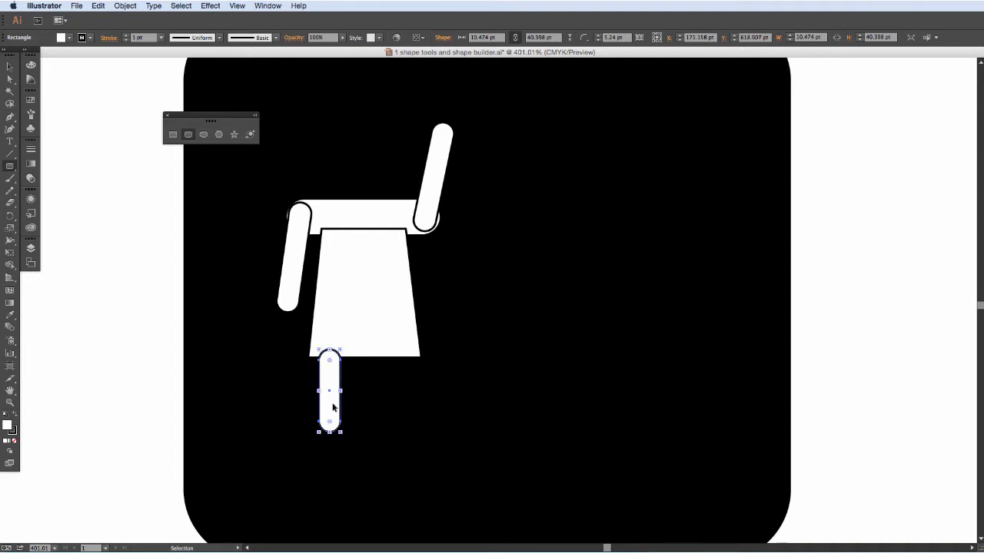
alt+drag(333, 408, 399, 407)
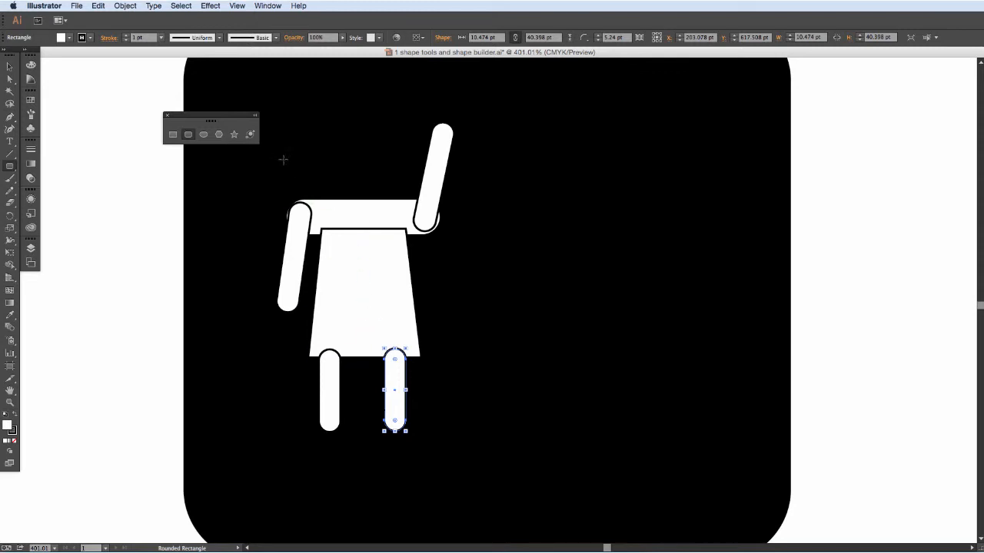
Draw a circular head about 40 pt in diameter above the shoulder bar, leaving a small gap between them, and deselect it.
click(203, 135)
drag(210, 117, 186, 117)
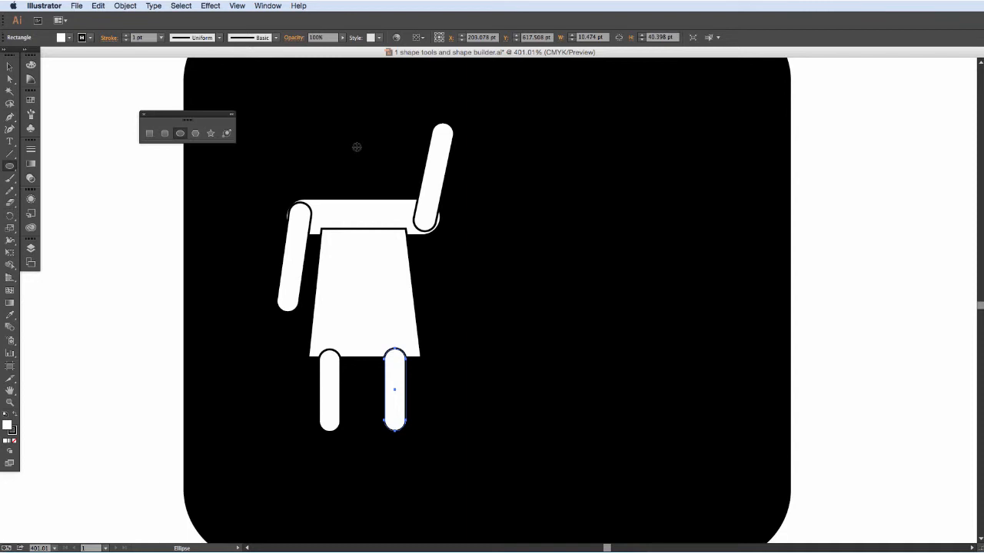
drag(357, 146, 397, 177)
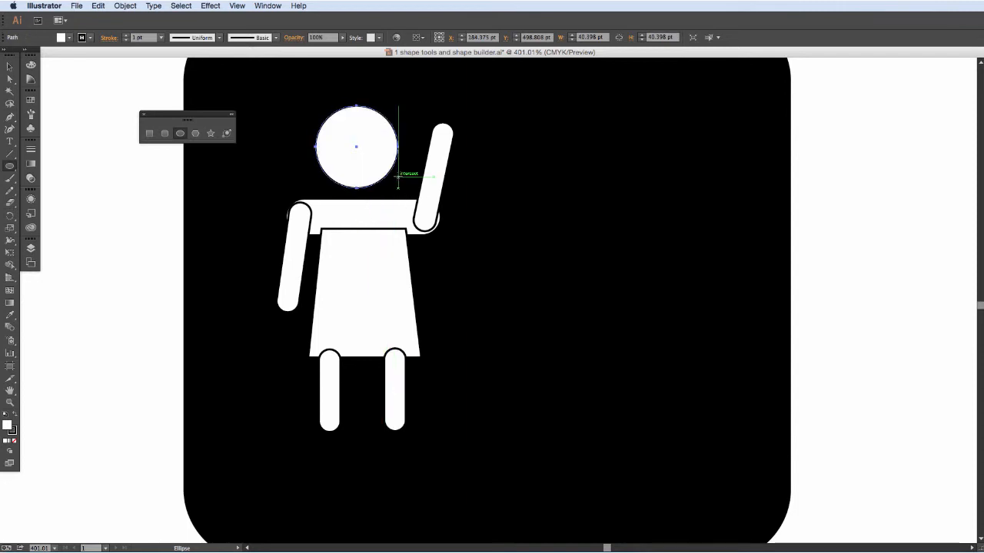
click(9, 66)
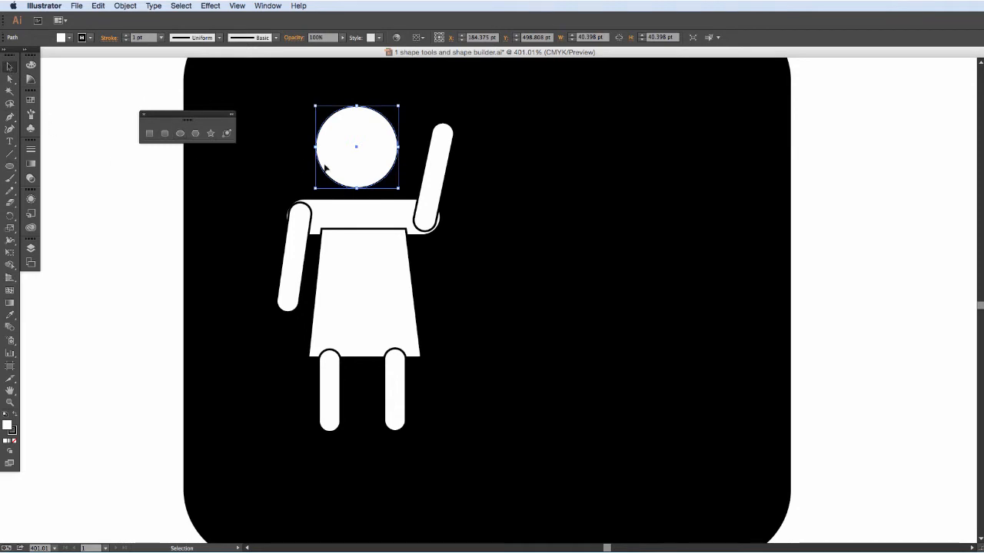
drag(342, 165, 343, 168)
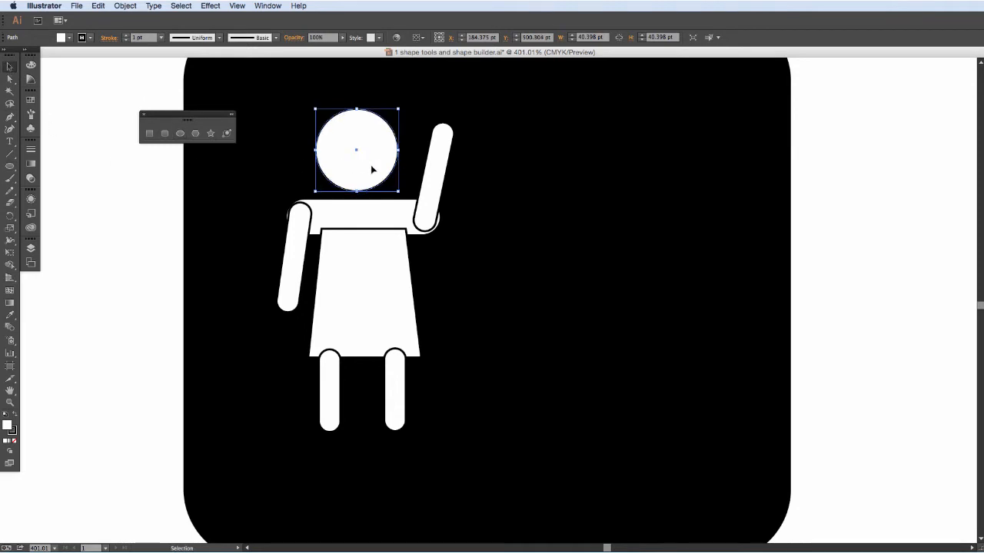
key(a)
key(super+0)
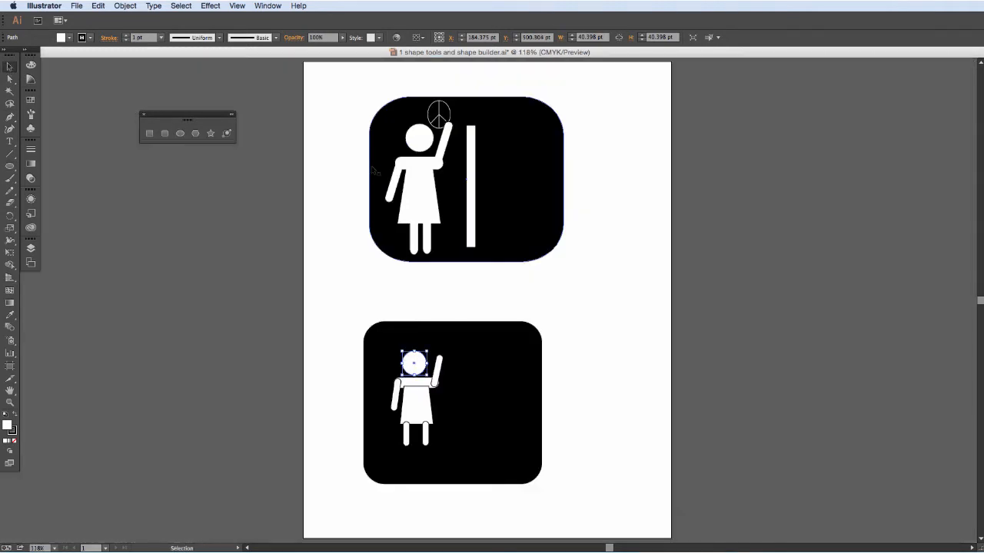
click(345, 267)
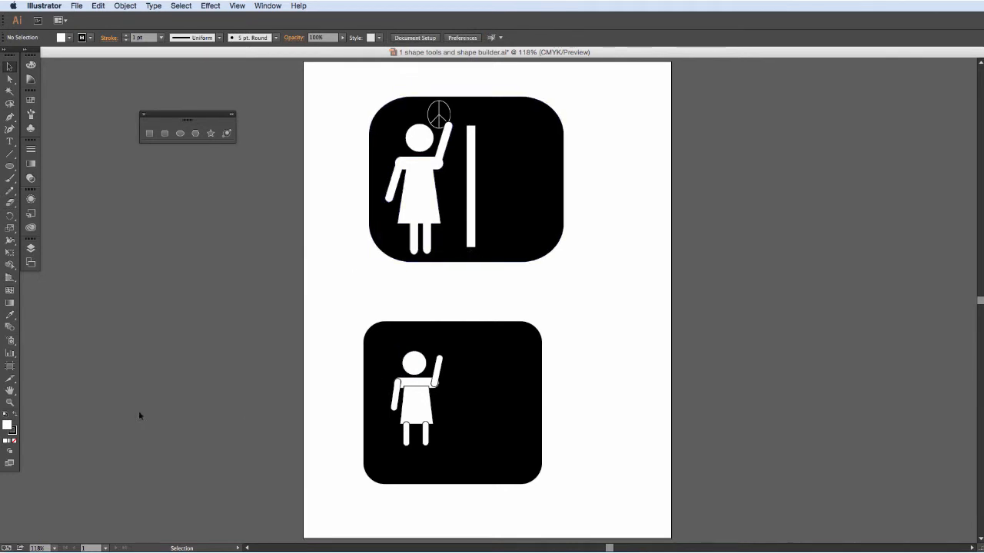
Select both arms, the shoulder bar, the torso and both legs together, leaving out the head.
click(9, 404)
drag(383, 345, 463, 452)
click(9, 67)
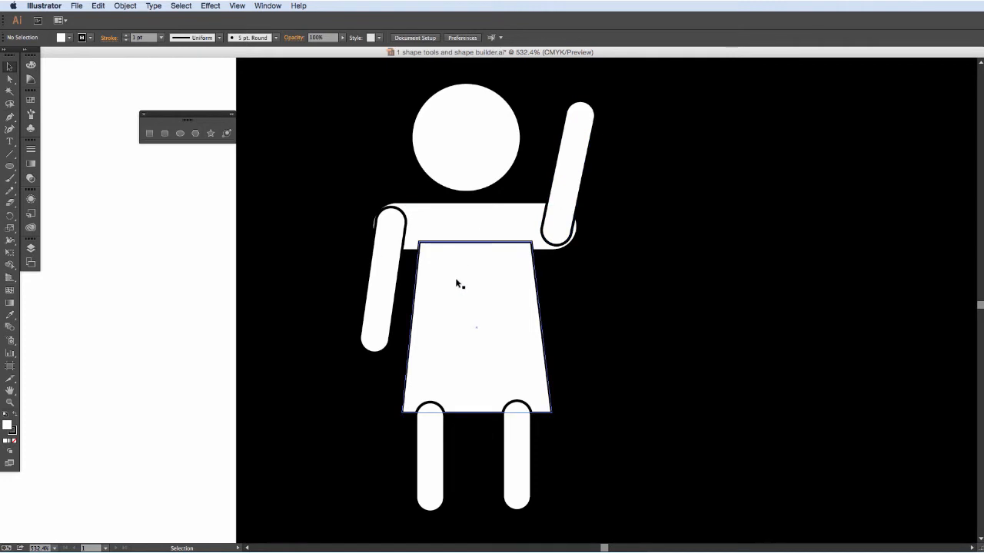
click(10, 266)
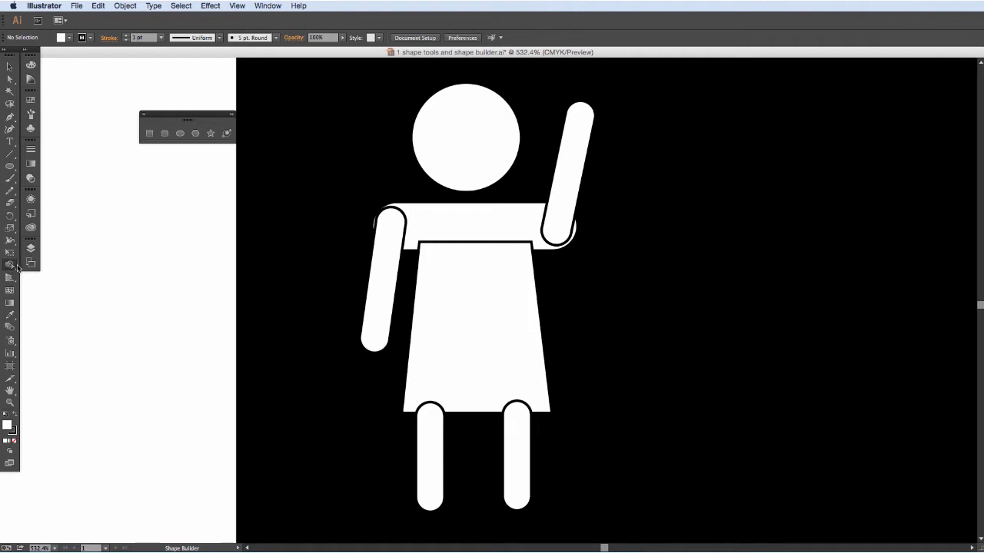
click(12, 267)
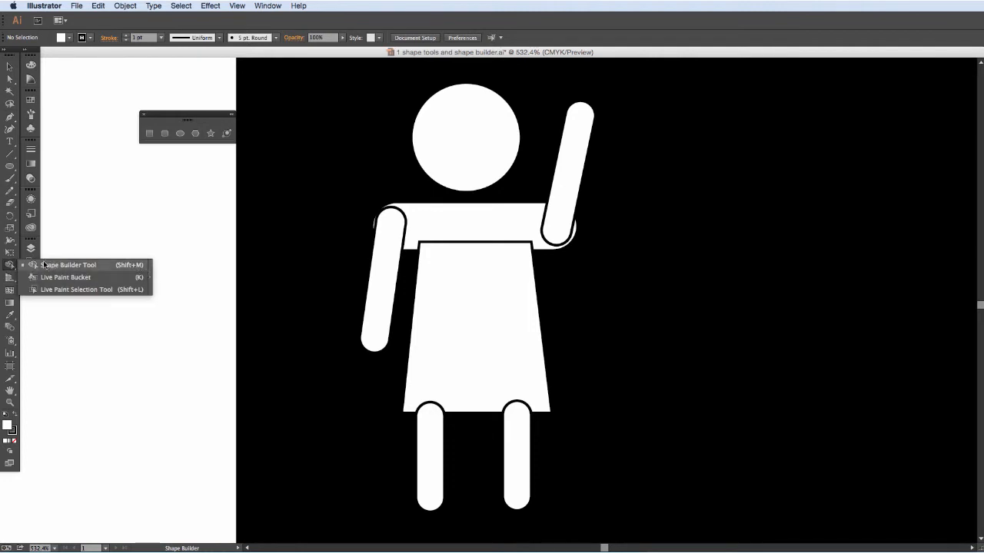
click(10, 267)
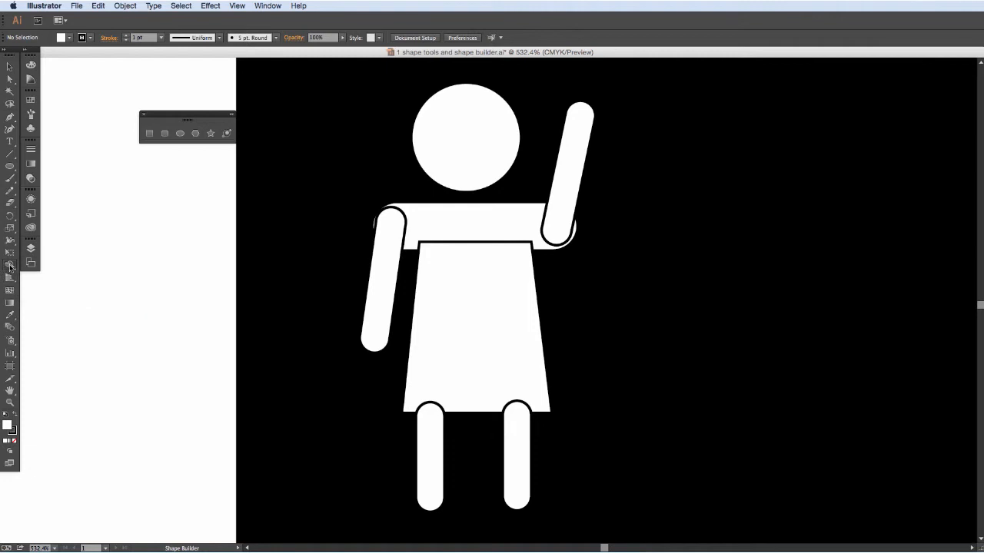
key(v)
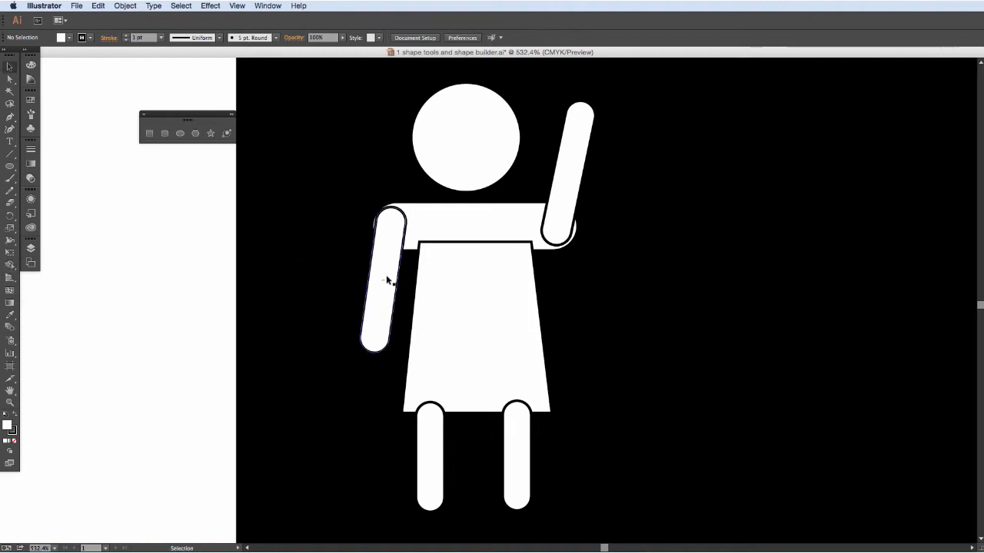
click(388, 269)
shift+click(428, 215)
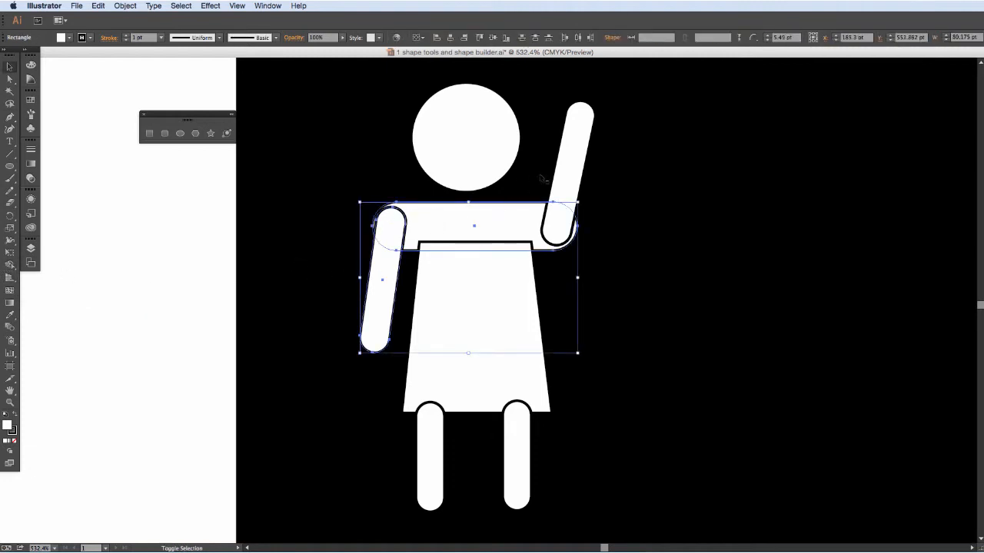
shift+click(565, 172)
shift+click(495, 390)
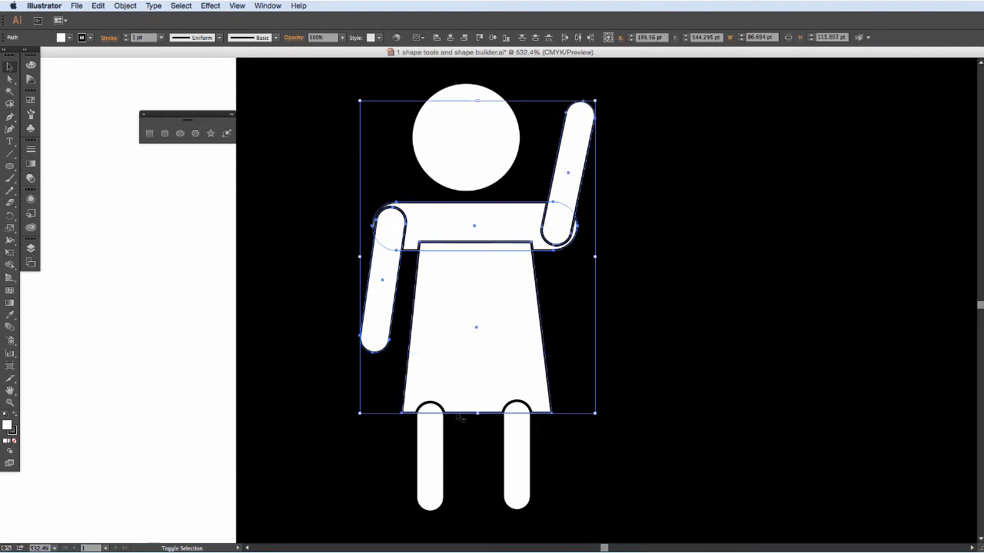
shift+click(433, 448)
shift+click(518, 446)
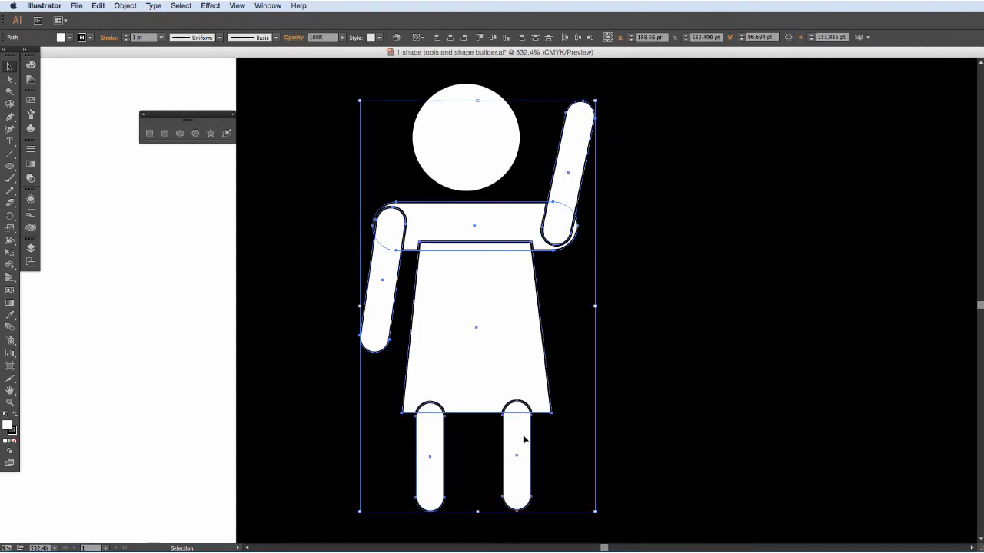
Merge the selected arms, shoulder bar, torso and legs into one body shape with the Shape Builder tool, and deselect it.
click(10, 264)
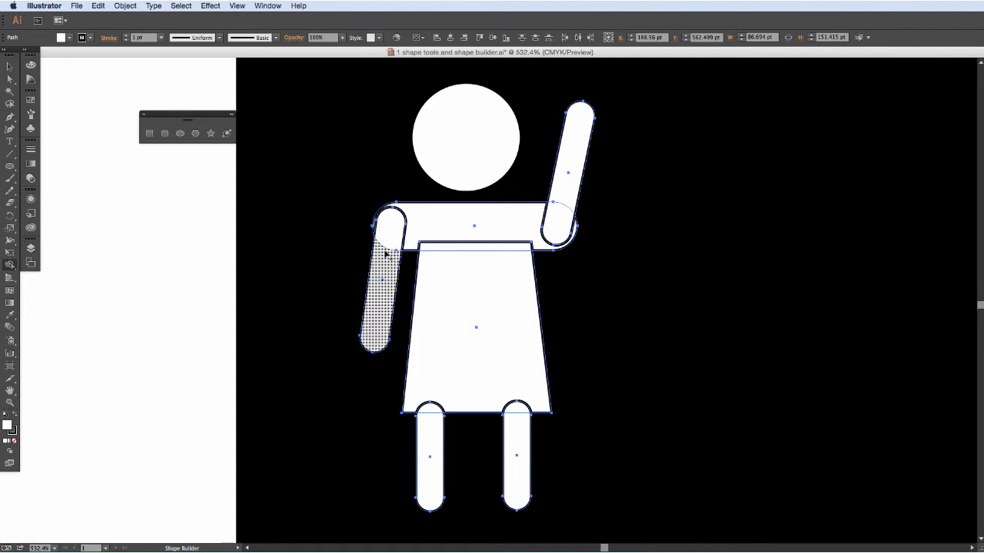
mouse_move(383, 269)
mouse_down()
mouse_move(375, 222)
mouse_move(429, 229)
mouse_move(446, 266)
mouse_up()
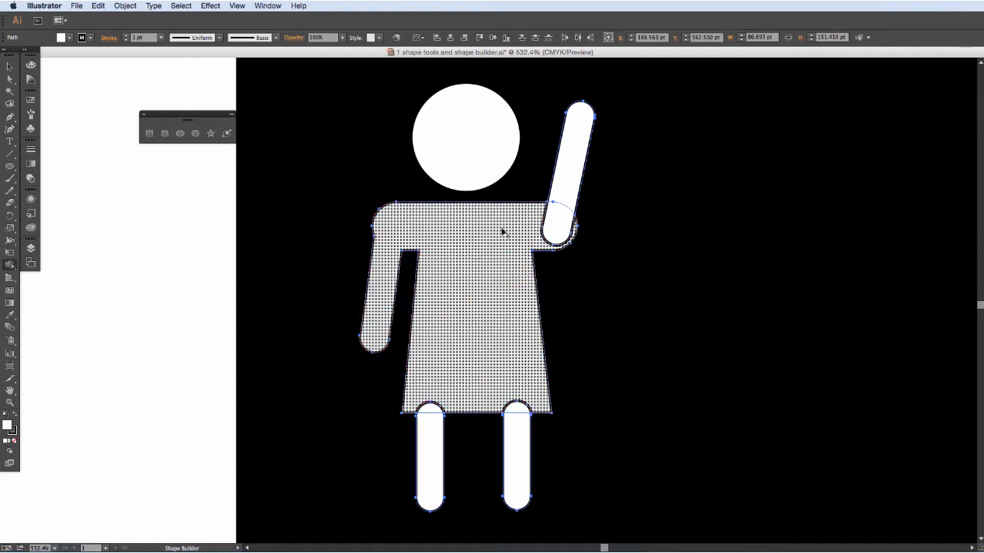
mouse_move(501, 228)
mouse_down()
mouse_move(558, 220)
mouse_move(569, 229)
mouse_move(548, 213)
mouse_move(569, 201)
mouse_up()
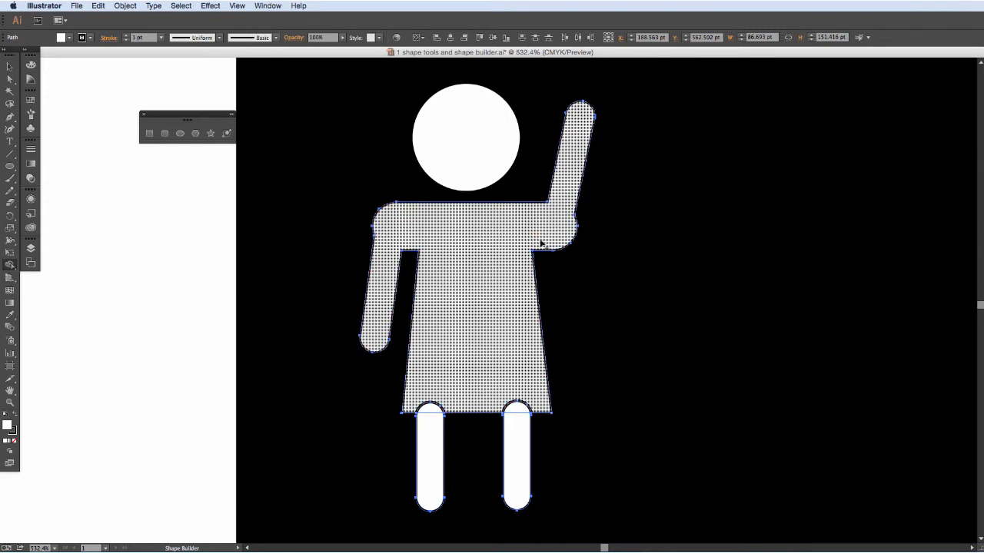
drag(437, 363, 433, 439)
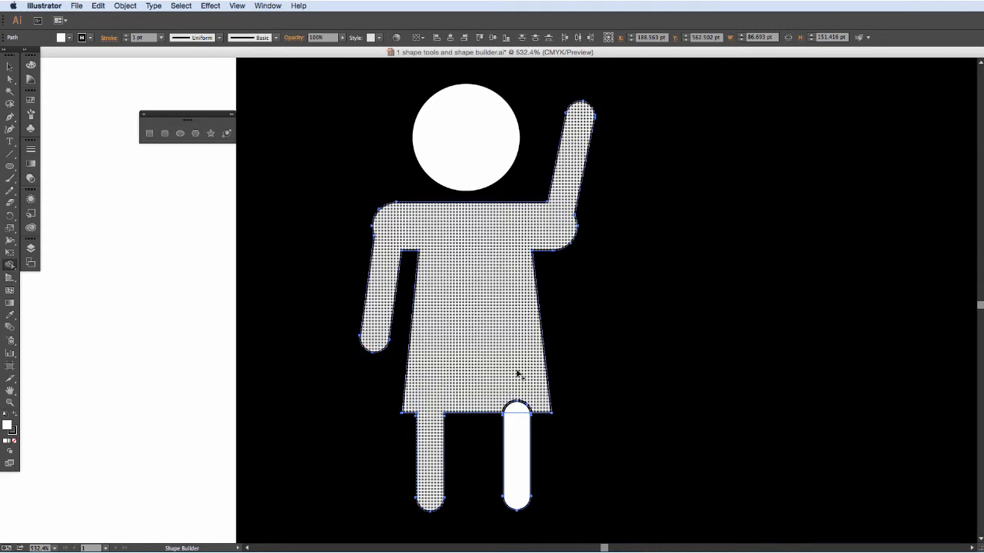
drag(518, 374, 514, 436)
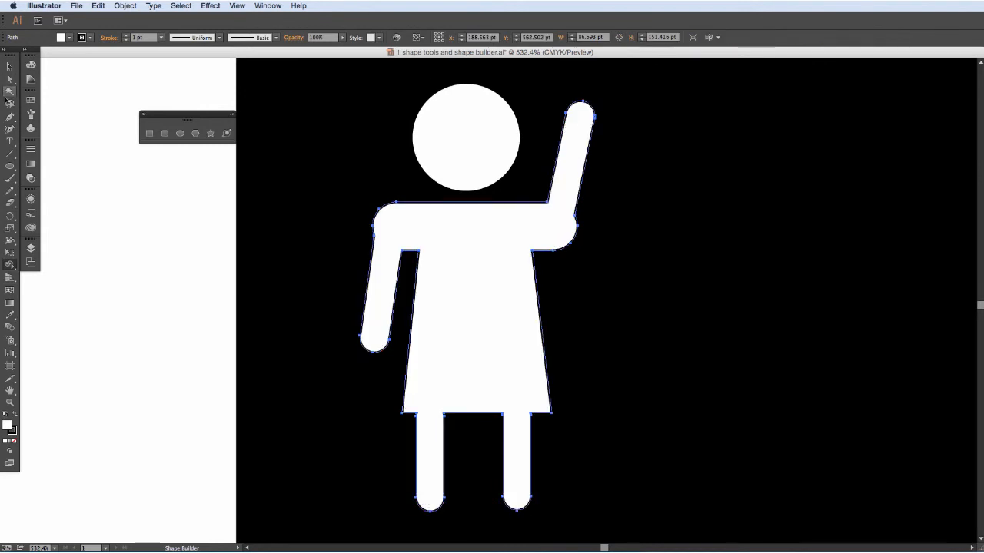
click(9, 67)
click(206, 222)
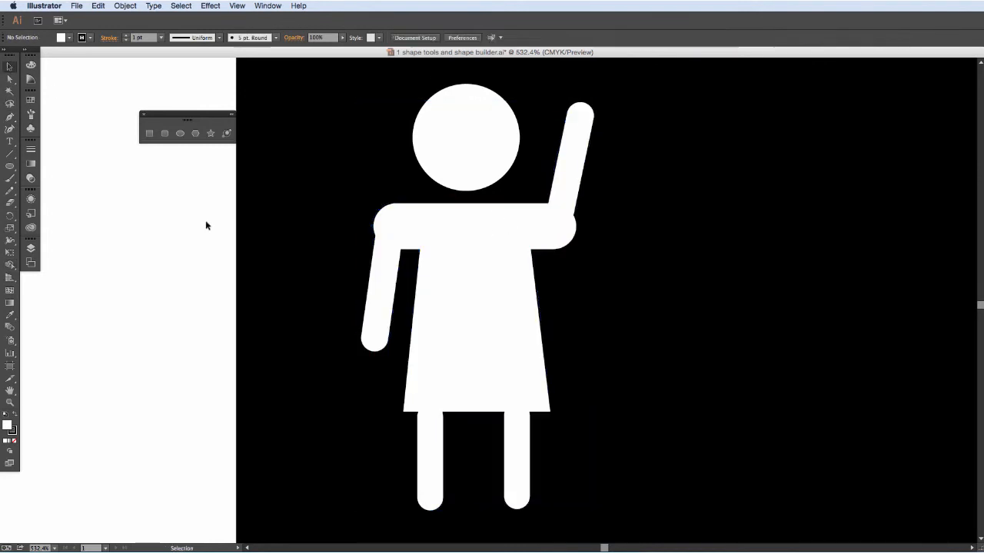
Narrow the merged body from both sides to about 77 pt wide and move it slightly up toward the head.
click(484, 260)
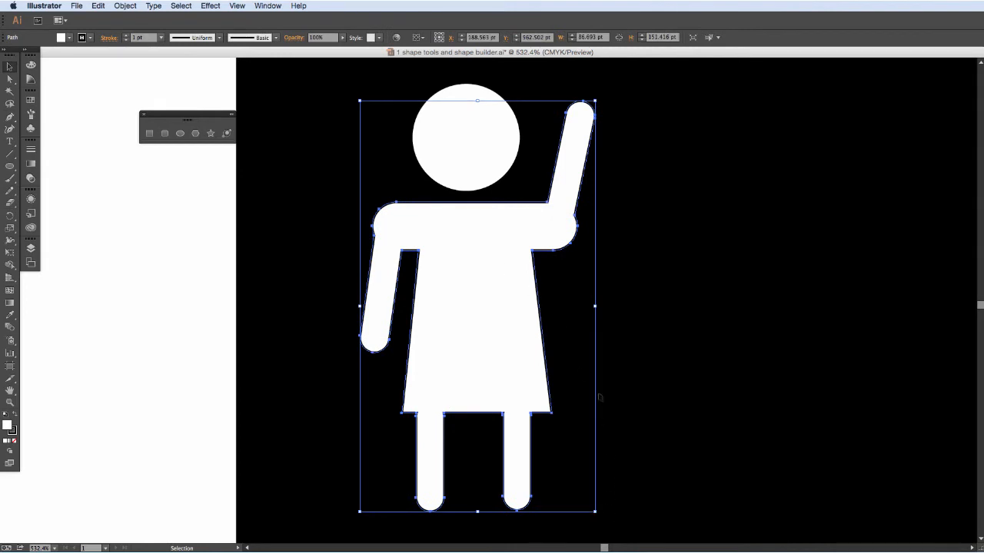
drag(594, 307, 586, 308)
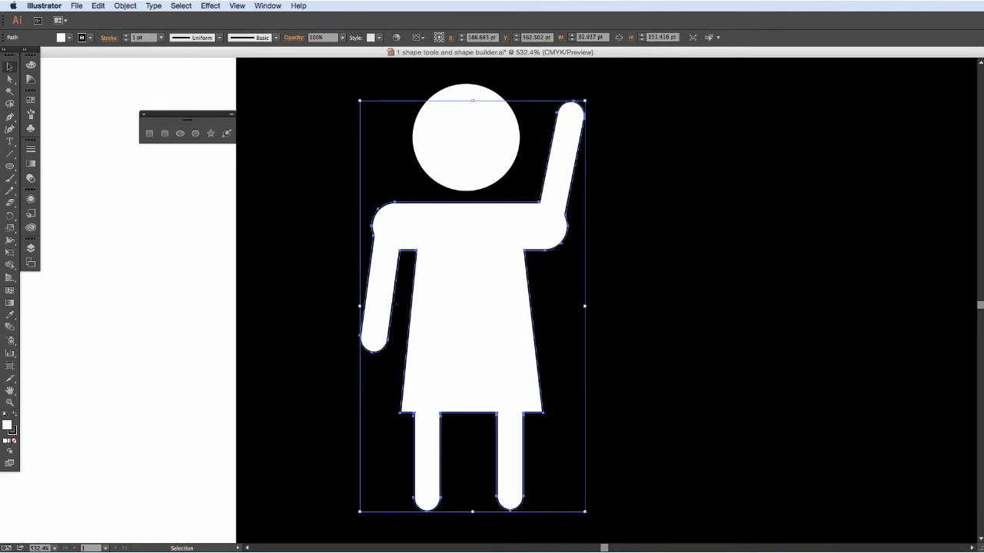
drag(358, 306, 375, 306)
drag(499, 279, 499, 276)
click(169, 255)
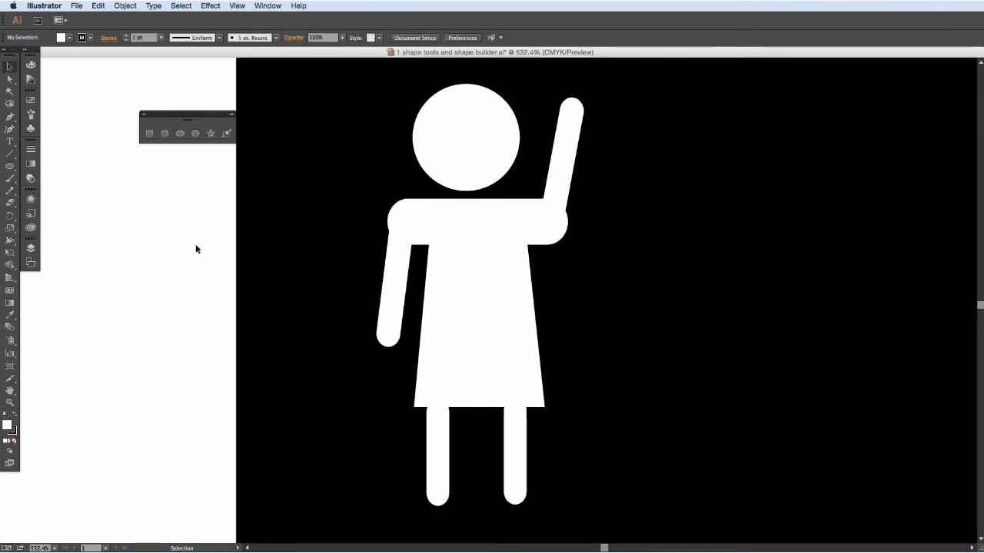
Remove the stroke from the merged body shape so only its white fill is left.
click(465, 225)
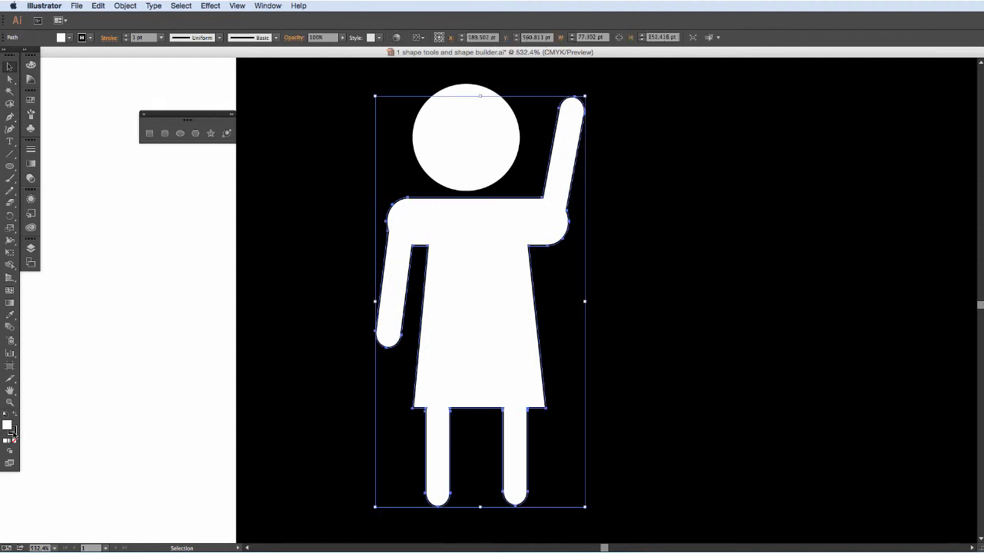
click(12, 432)
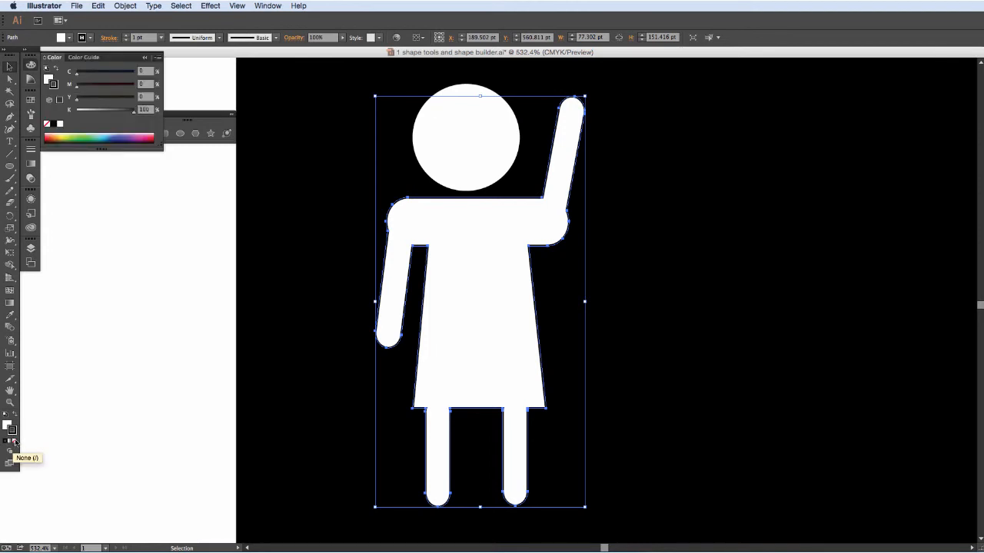
click(14, 441)
Shift the merged body slightly left under the head, narrow it a little from its right side, and deselect it.
drag(467, 244, 462, 246)
drag(580, 301, 577, 301)
click(186, 254)
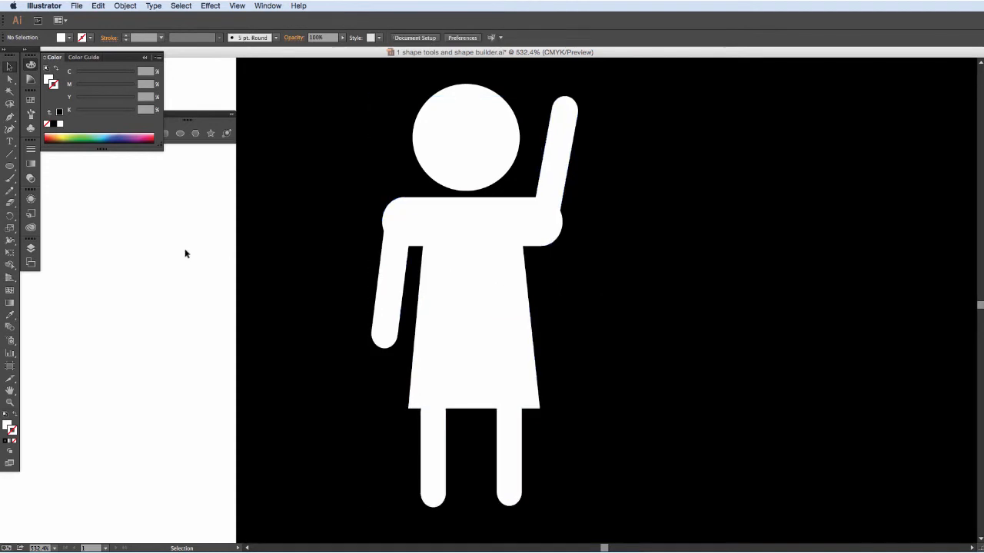
key(super+0)
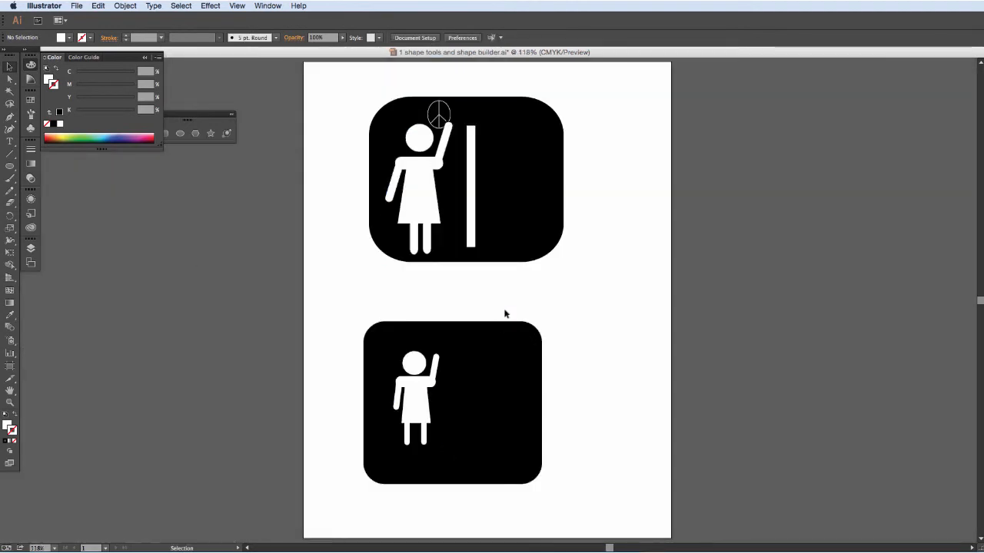
Set the stroke colour of the Paintbrush tool to white.
click(10, 179)
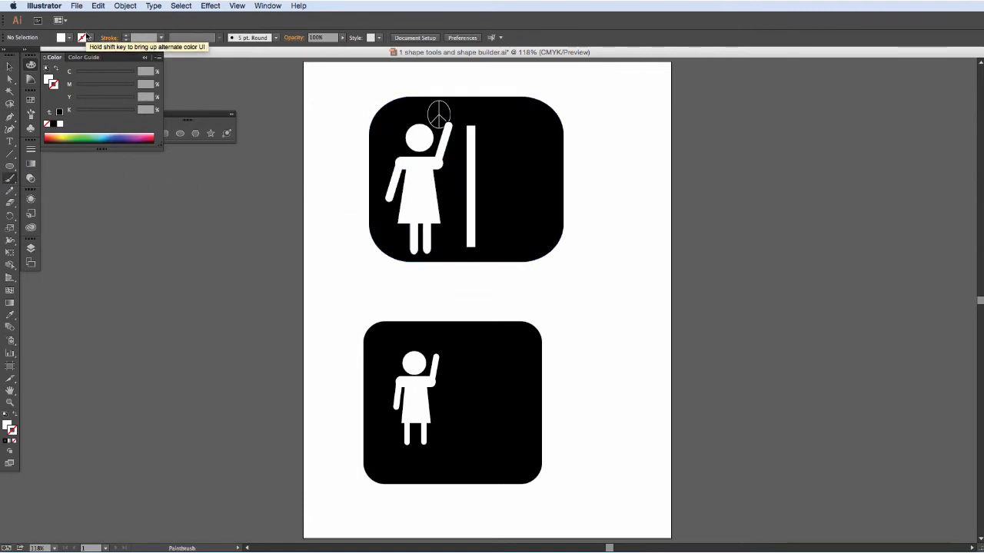
click(86, 36)
click(19, 57)
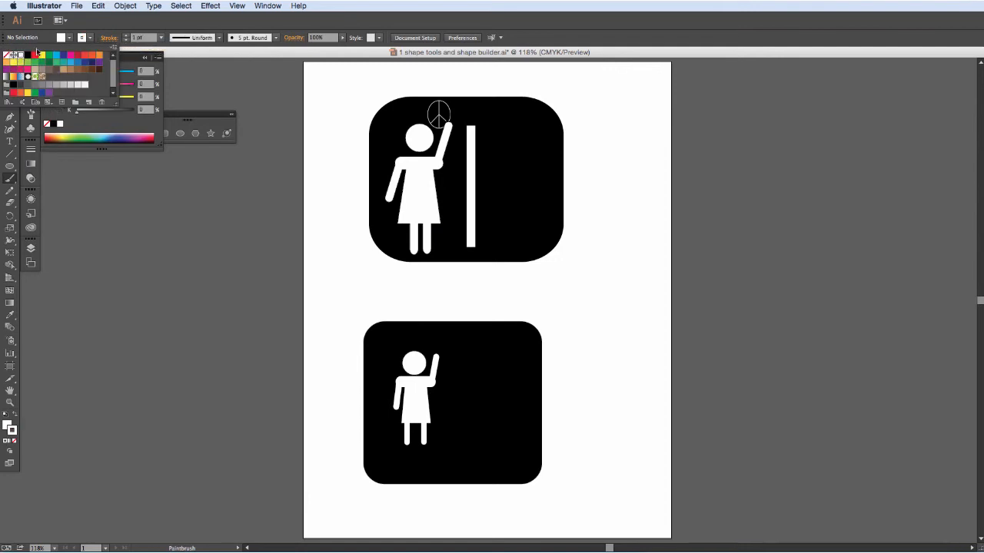
click(170, 21)
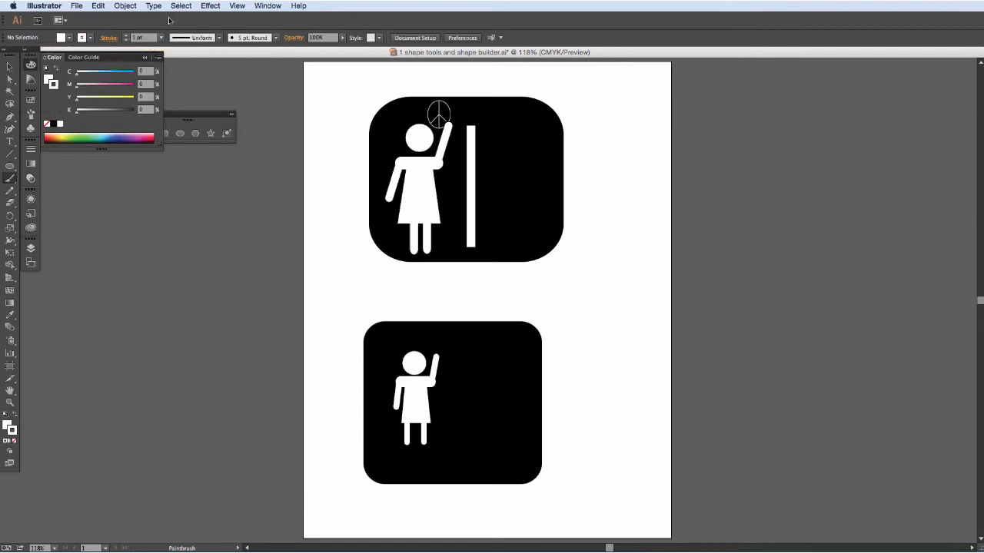
Paint a white smoky swirl above the lower woman's head and raised hand with the Paintbrush, using the 6.00 bristle brush.
click(9, 178)
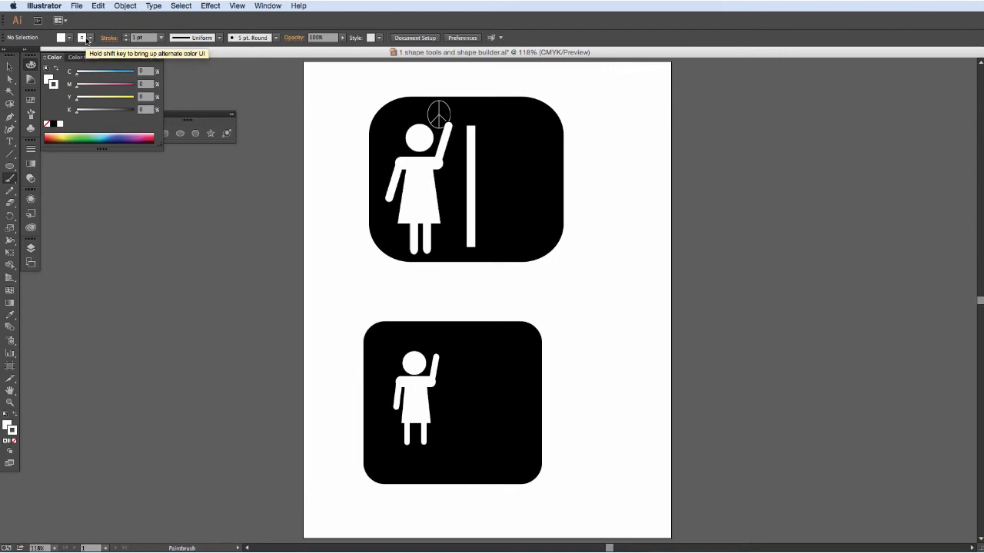
click(219, 38)
click(219, 39)
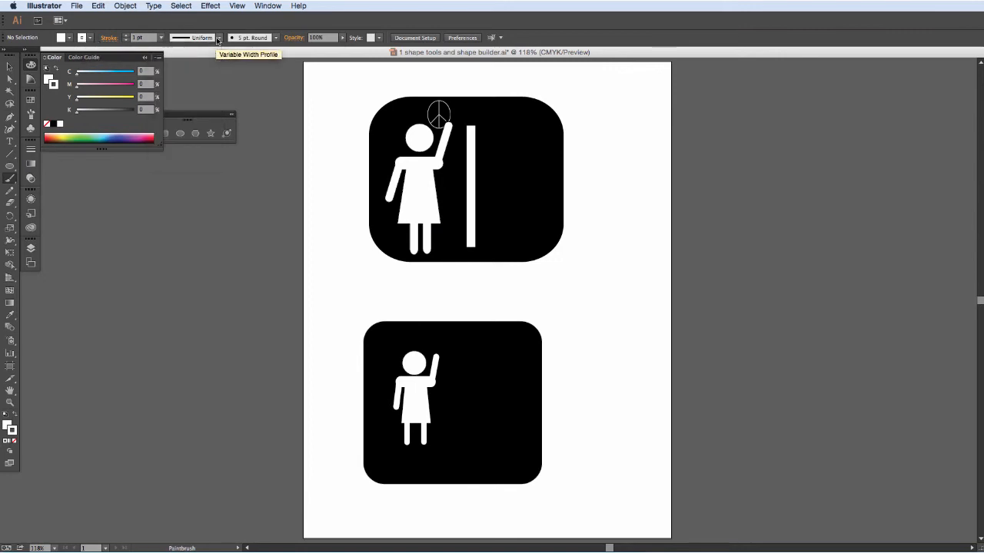
click(275, 37)
scroll(247, 100, down, 10)
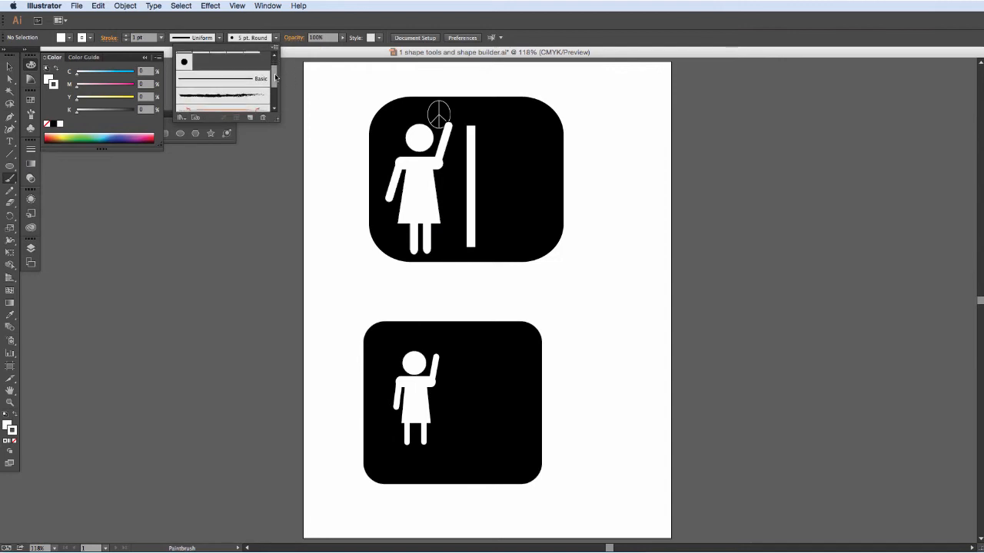
click(245, 86)
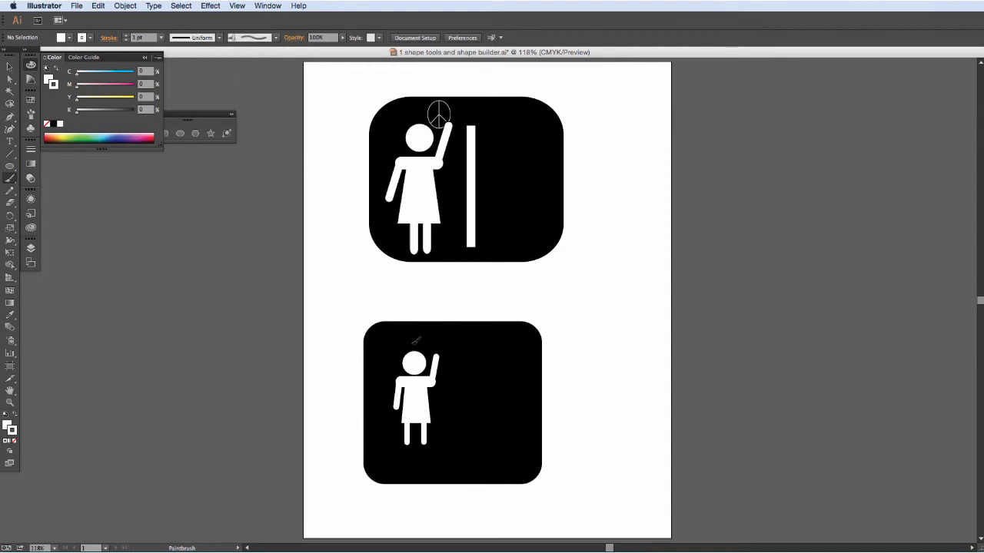
mouse_move(414, 350)
mouse_down()
mouse_move(449, 342)
mouse_move(415, 324)
mouse_move(454, 334)
mouse_move(455, 351)
mouse_up()
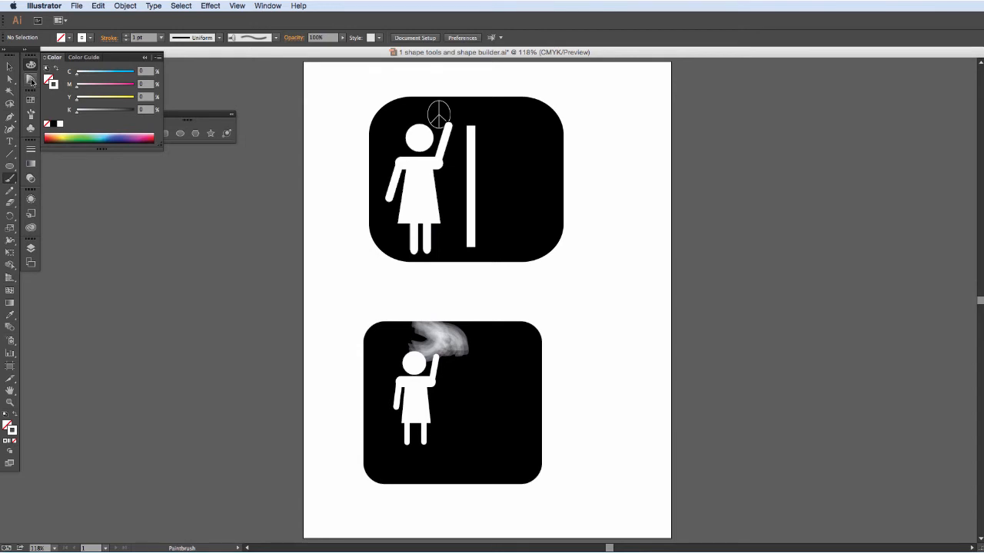
click(31, 114)
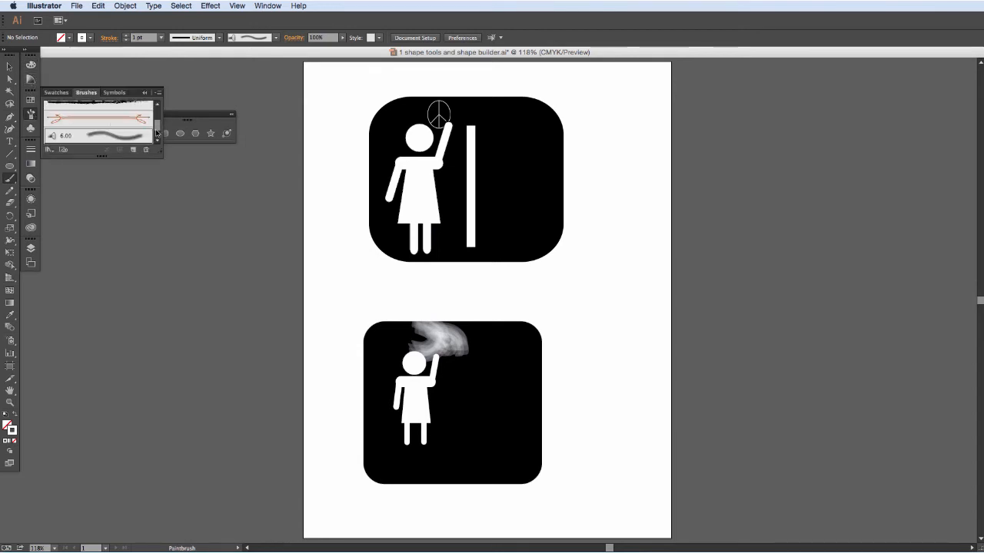
scroll(157, 129, up, 5)
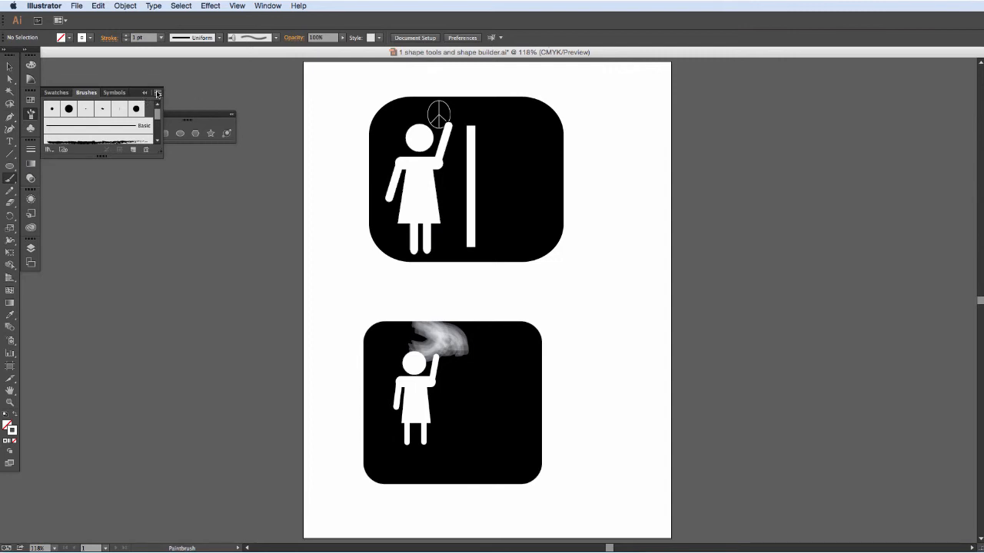
click(157, 94)
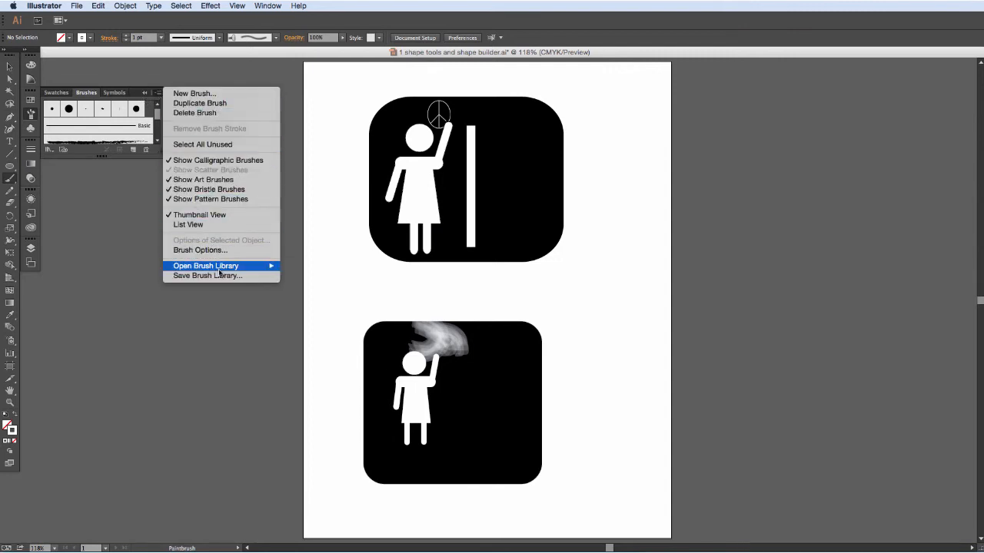
mouse_move(220, 269)
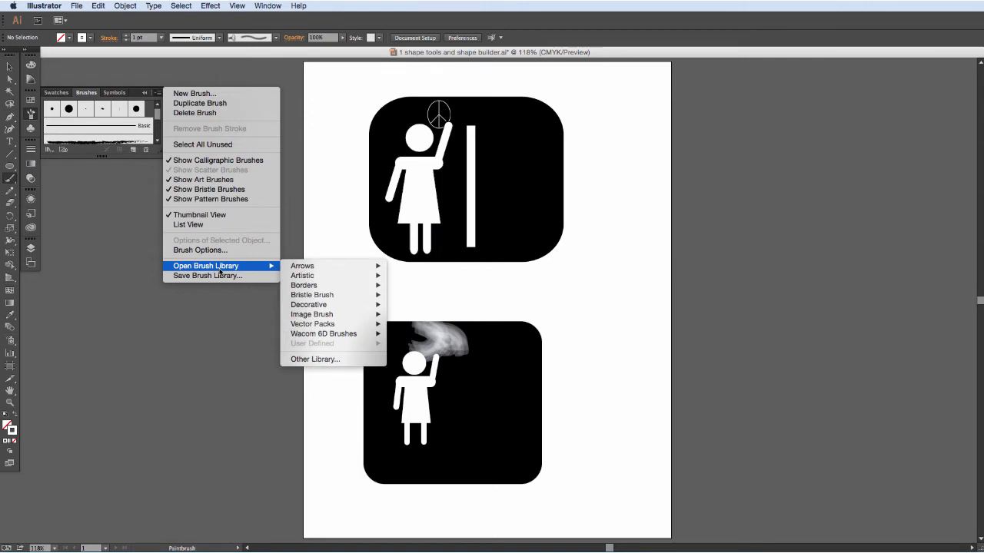
key(Escape)
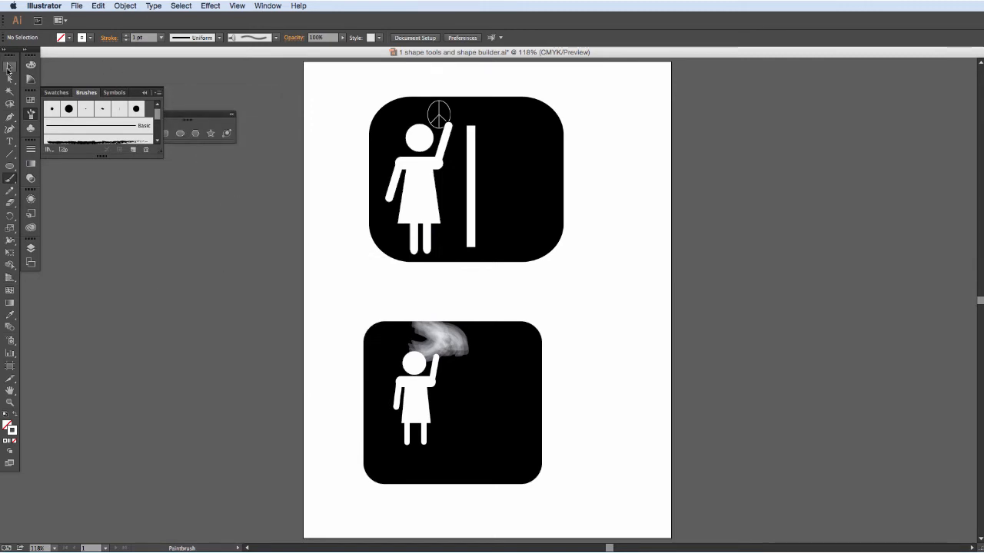
click(8, 67)
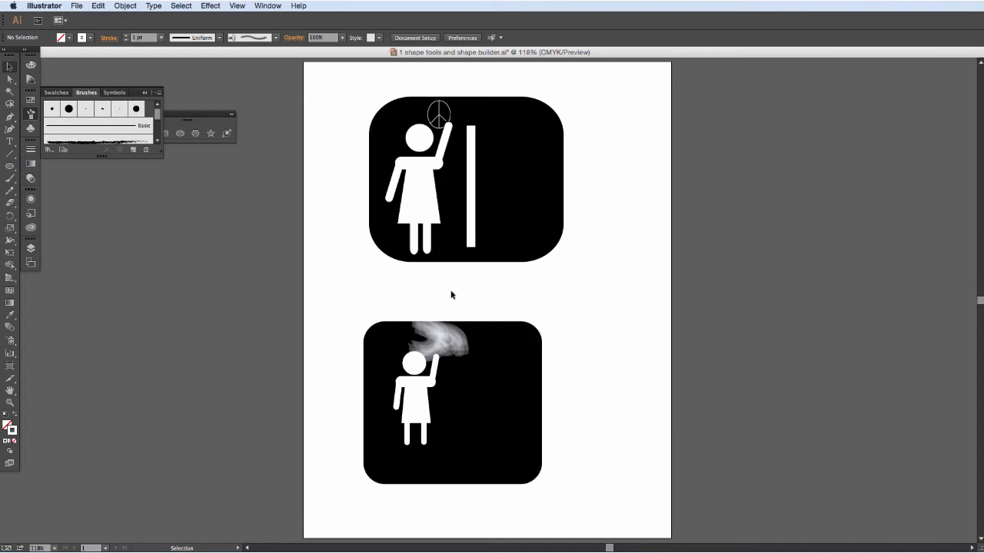
Draw a dark blue filled circle about 45 pt in diameter in the gap between the two black signs.
click(10, 168)
drag(184, 119, 218, 153)
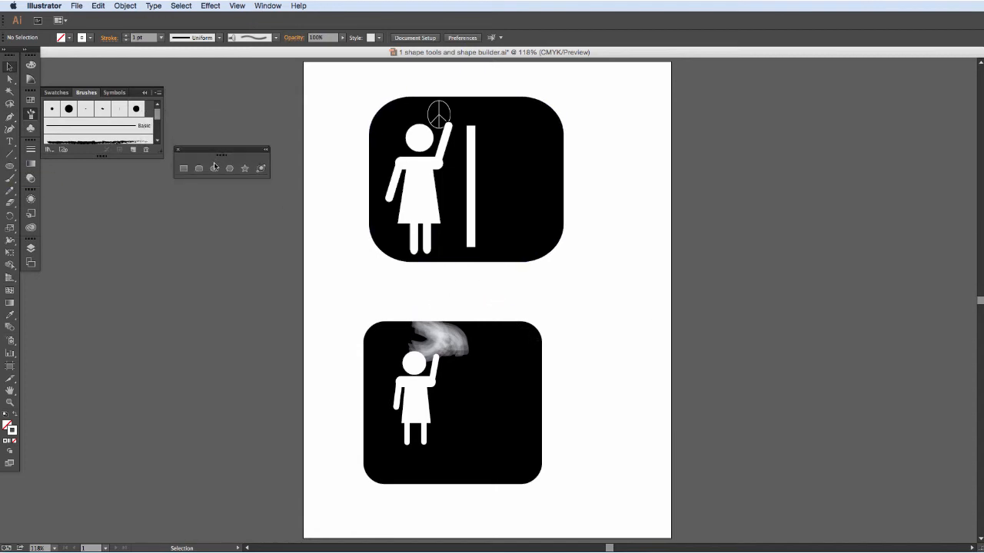
click(216, 171)
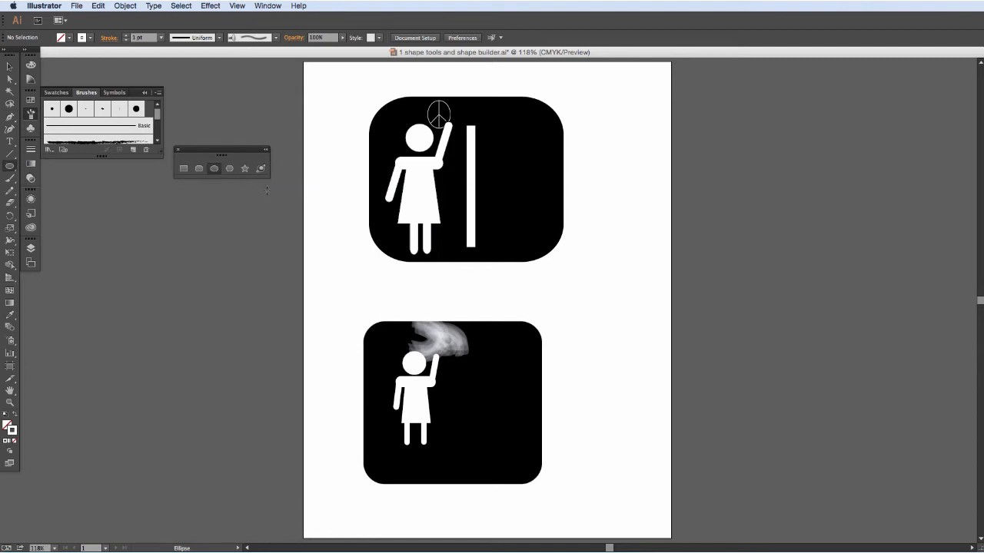
click(65, 37)
click(63, 56)
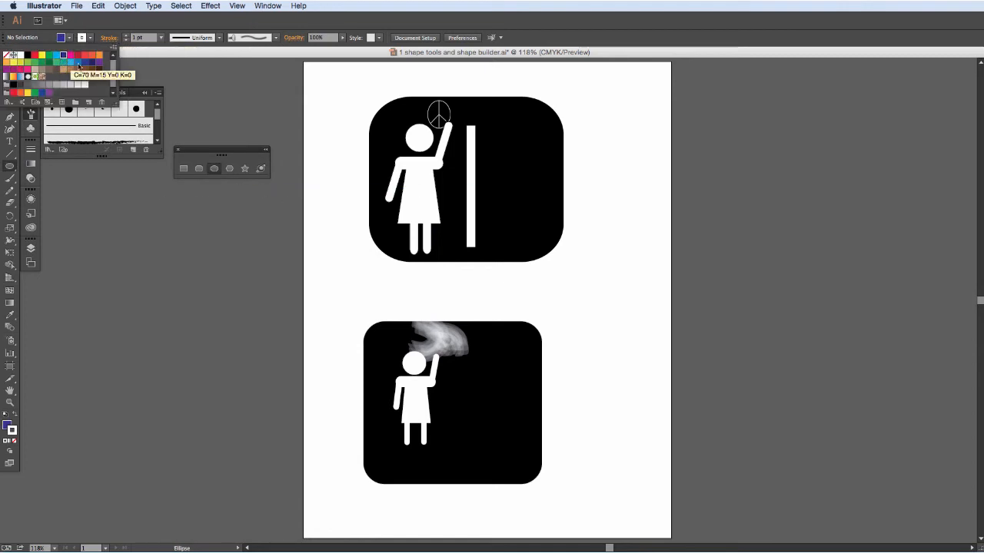
click(440, 277)
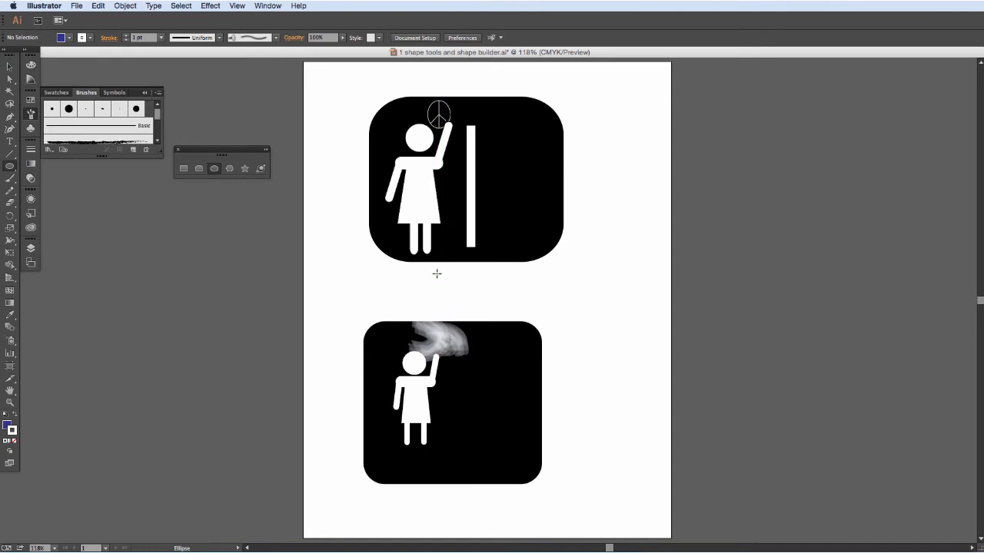
mouse_move(440, 278)
mouse_down()
mouse_move(453, 287)
mouse_move(438, 278)
mouse_up()
key(shift)
click(10, 66)
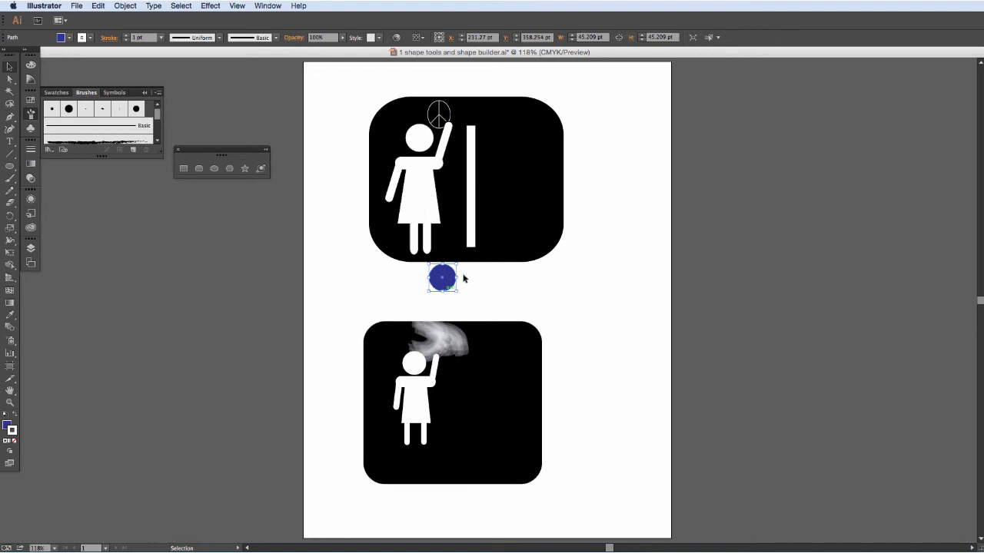
Draw a diagonal line about 91 by 75 pt from the lower sign's upper-left corner to the blue circle, with a cyan stroke.
click(10, 153)
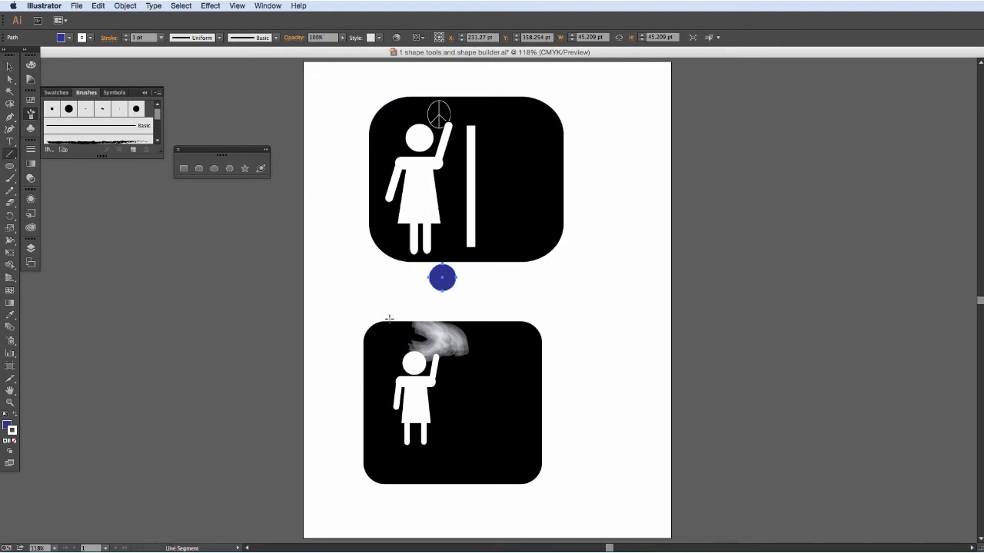
drag(379, 329, 435, 285)
click(90, 38)
click(57, 56)
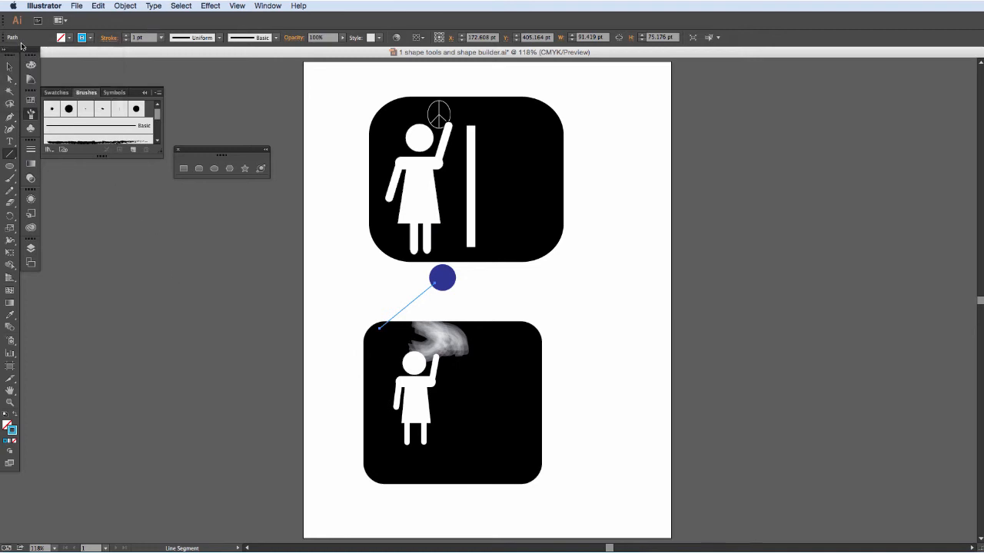
Delete the thin cyan line that overlaps the blue circle.
key(v)
click(453, 307)
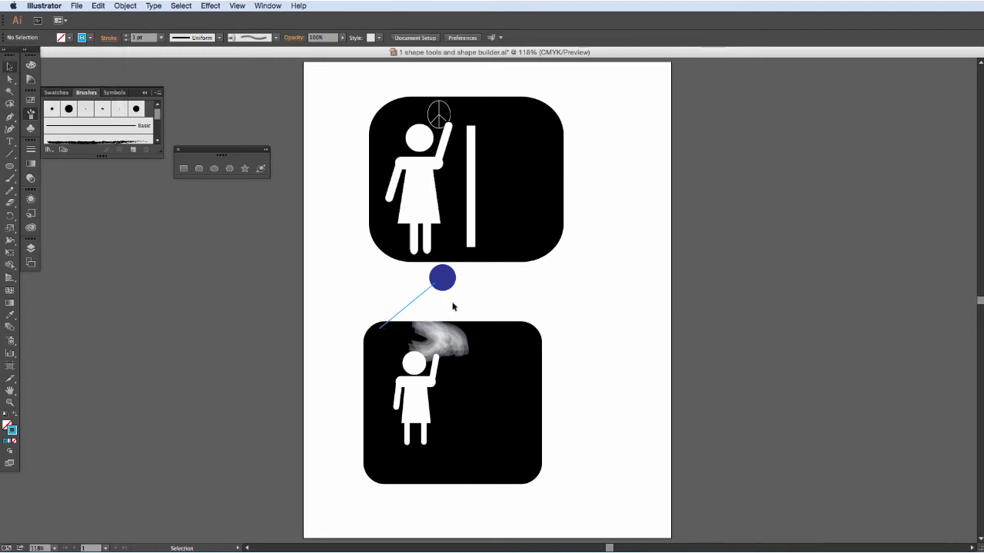
click(411, 306)
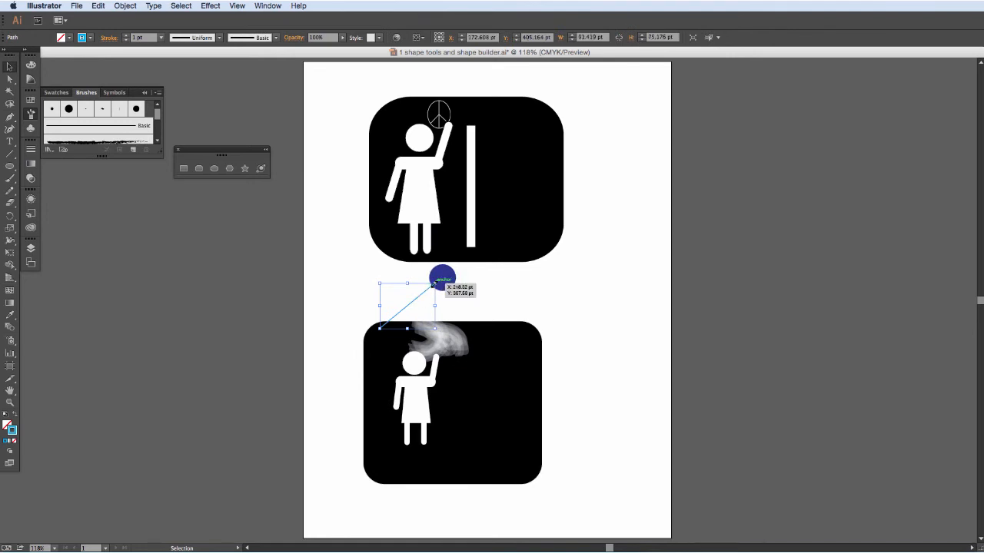
key(Delete)
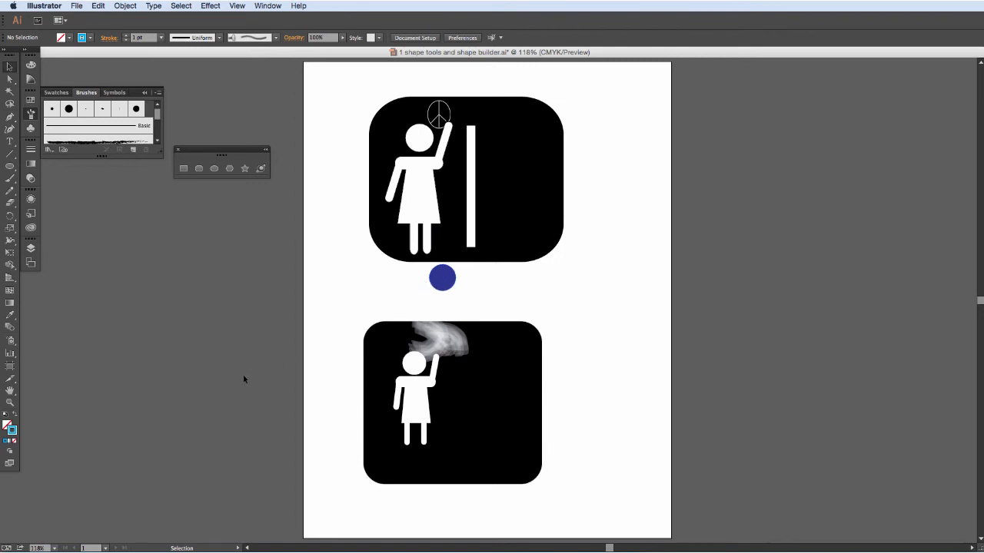
Switch the drawing mode to Draw Behind and set the Line Segment tool's stroke weight to 8 pt.
click(12, 452)
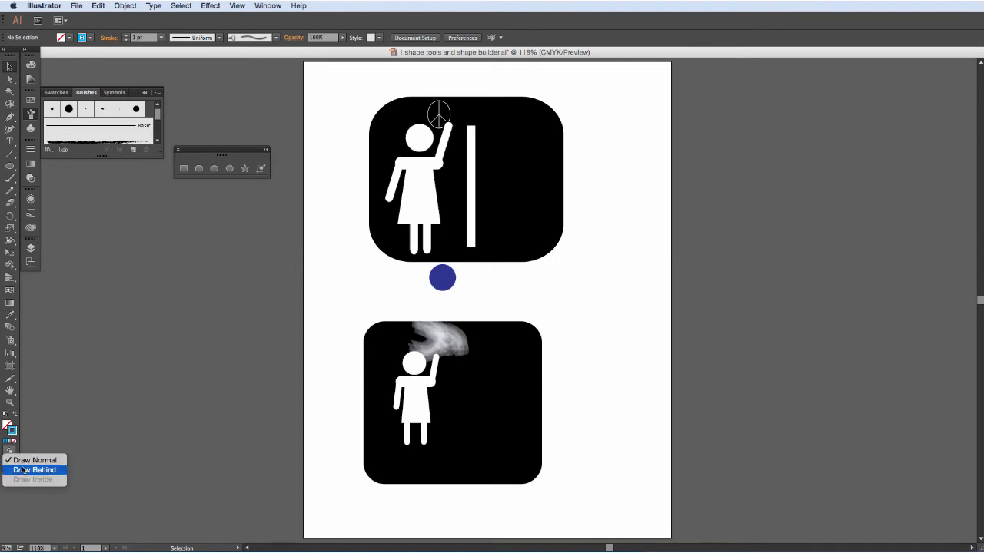
click(24, 470)
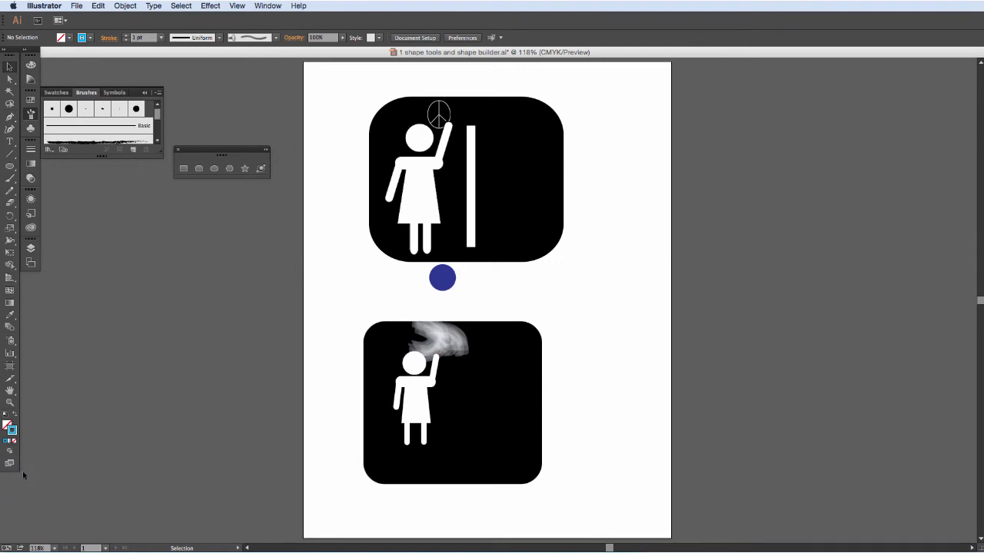
click(10, 153)
click(161, 36)
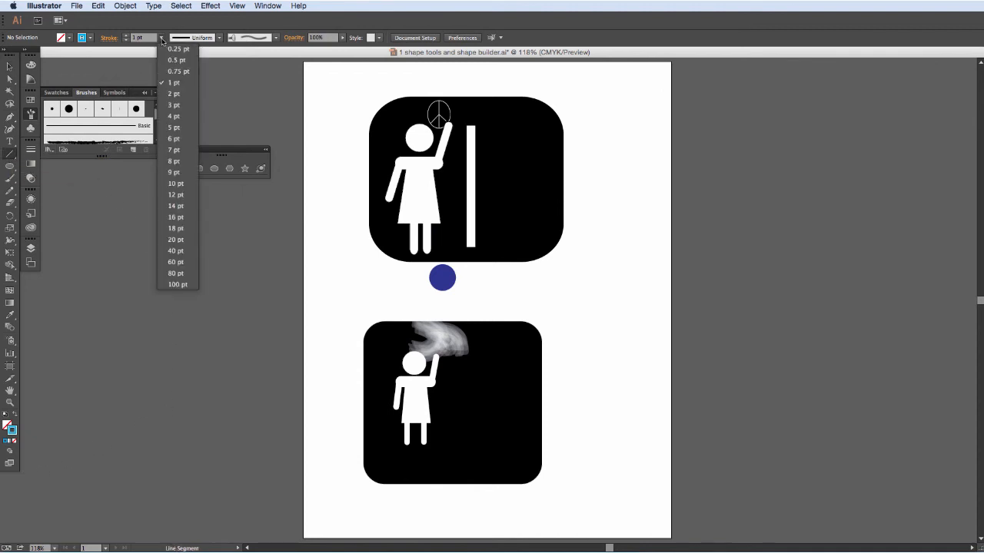
click(176, 161)
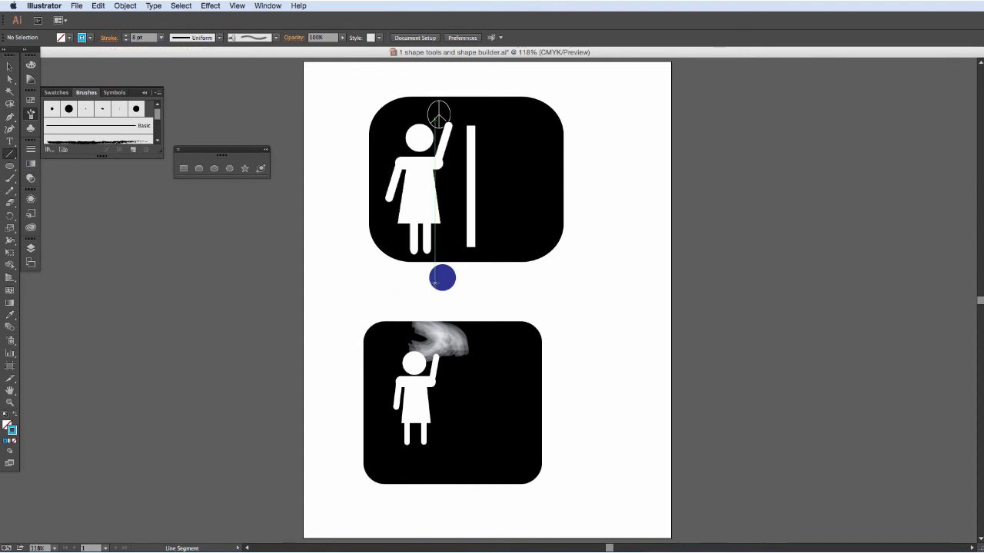
Draw two cyan lines from the blue circle's centre to the lower sign's upper-left and upper-right corners, behind the artwork, and deselect.
drag(439, 278, 392, 330)
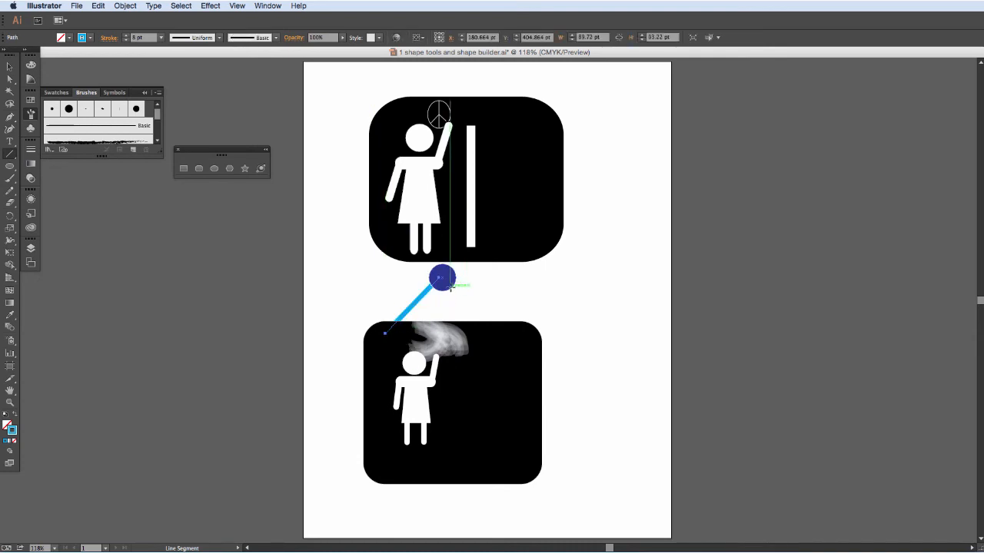
drag(443, 278, 511, 328)
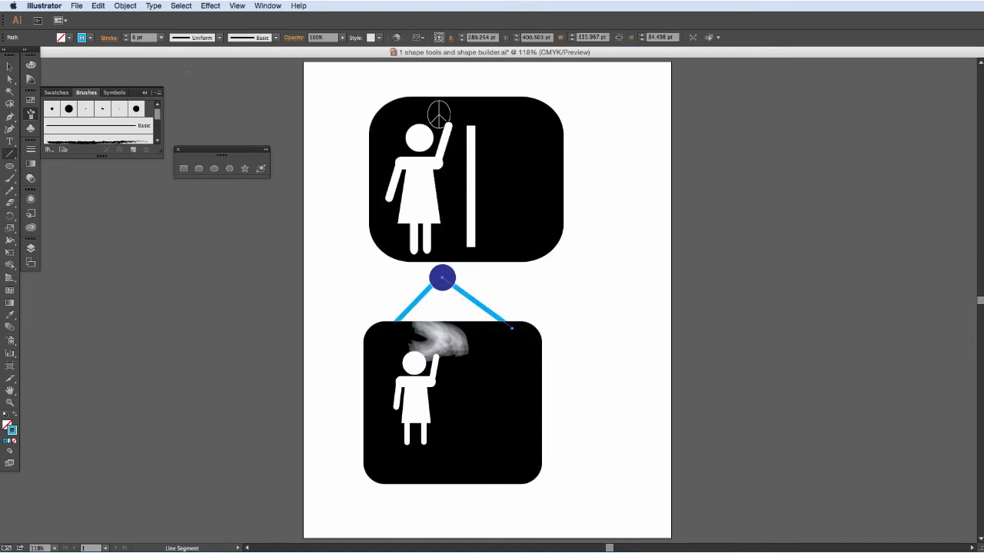
click(9, 67)
click(335, 253)
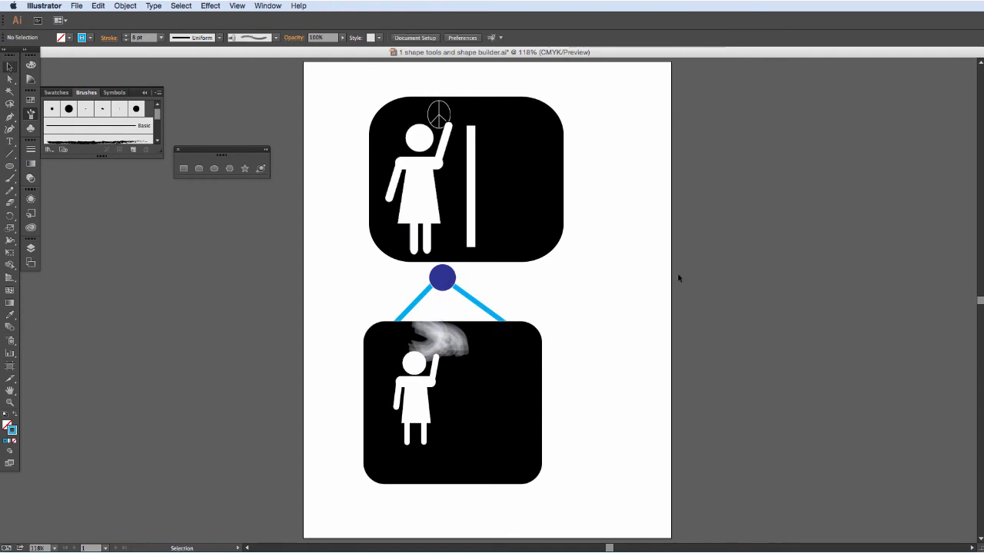
Nudge the blue circle slightly down over the meeting point of the cyan lines, deselect it, and return the drawing mode to Draw Normal.
click(453, 280)
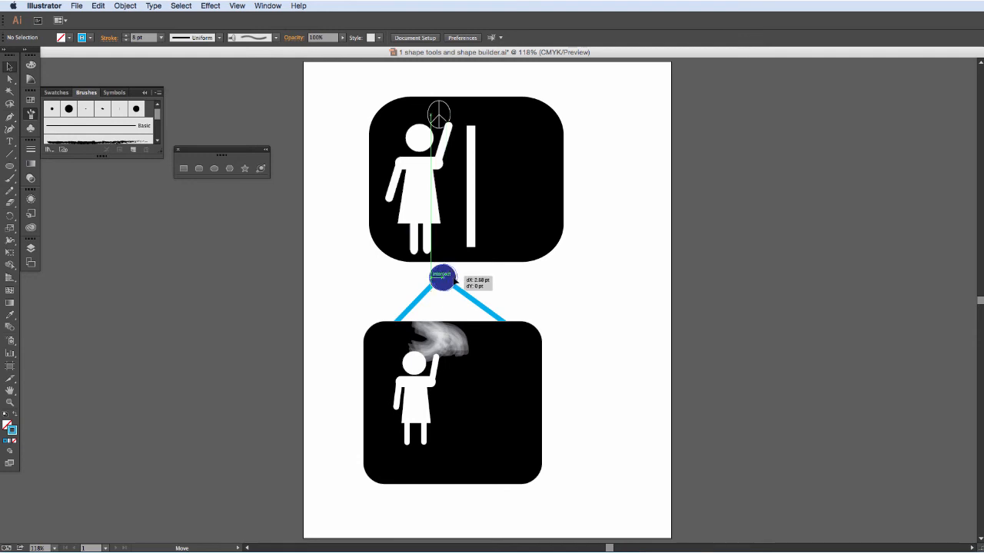
click(518, 282)
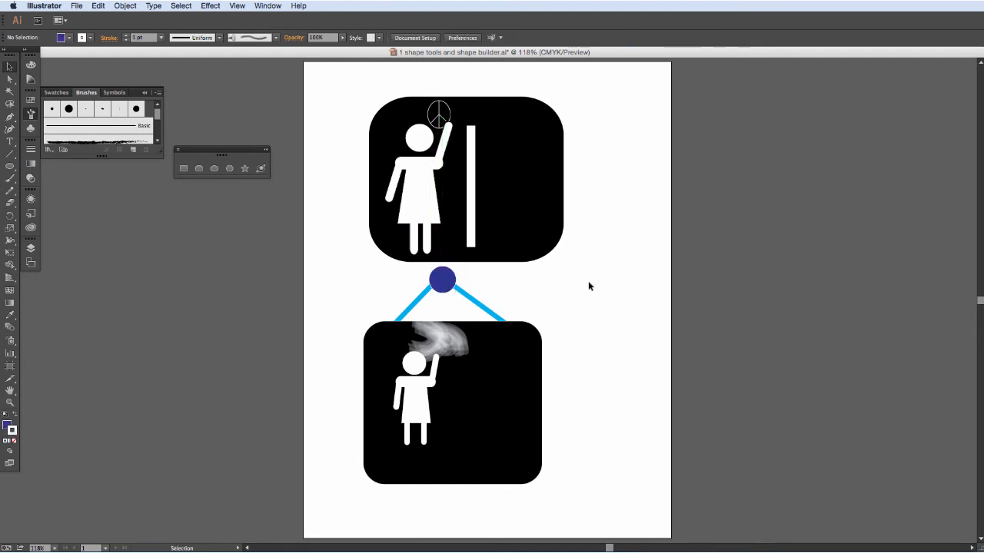
click(10, 451)
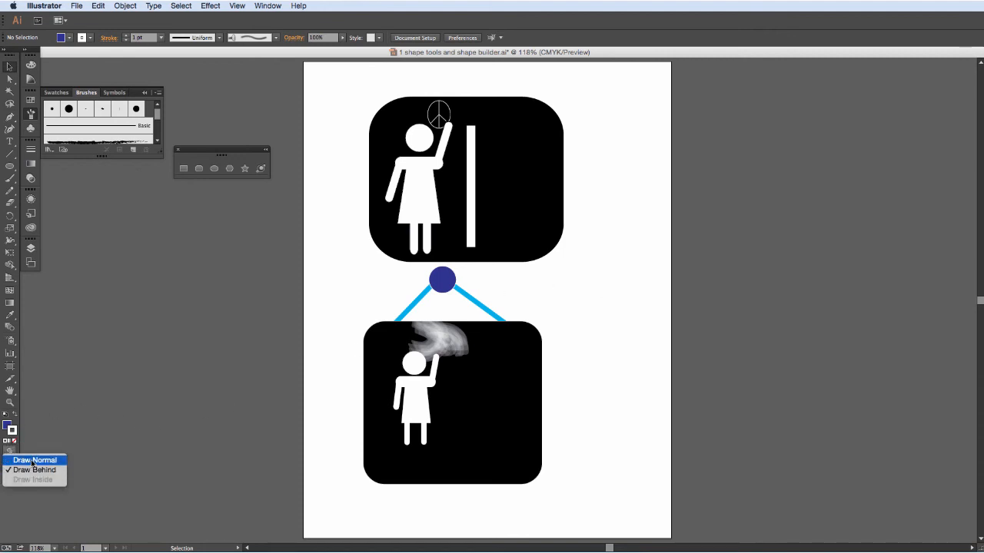
click(35, 460)
Switch to Draw Inside for the lower sign's white woman figure and paint rough red brush strokes across her body.
click(9, 452)
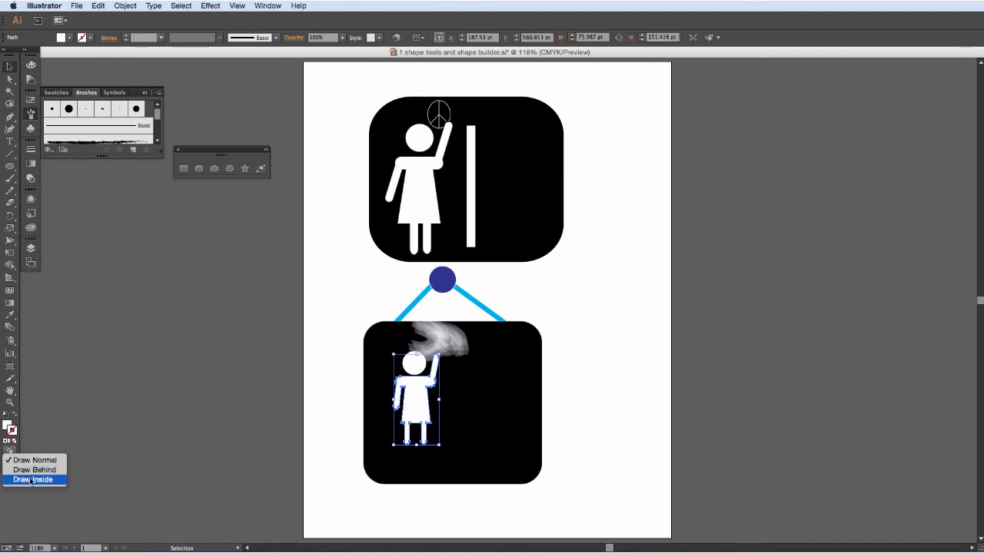
click(32, 480)
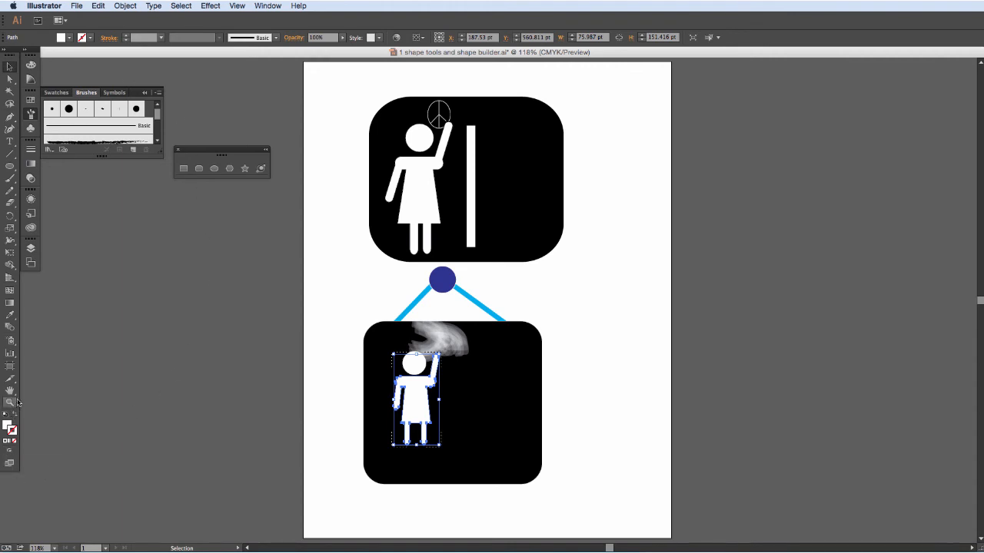
key(b)
mouse_move(402, 383)
mouse_down()
mouse_move(435, 424)
mouse_move(412, 410)
mouse_move(409, 435)
mouse_move(437, 378)
mouse_up()
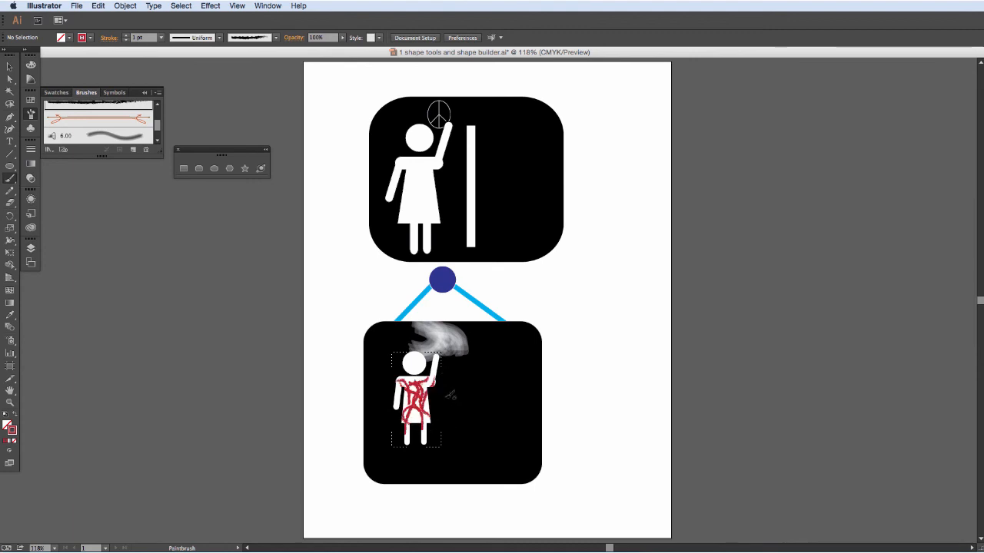
click(10, 402)
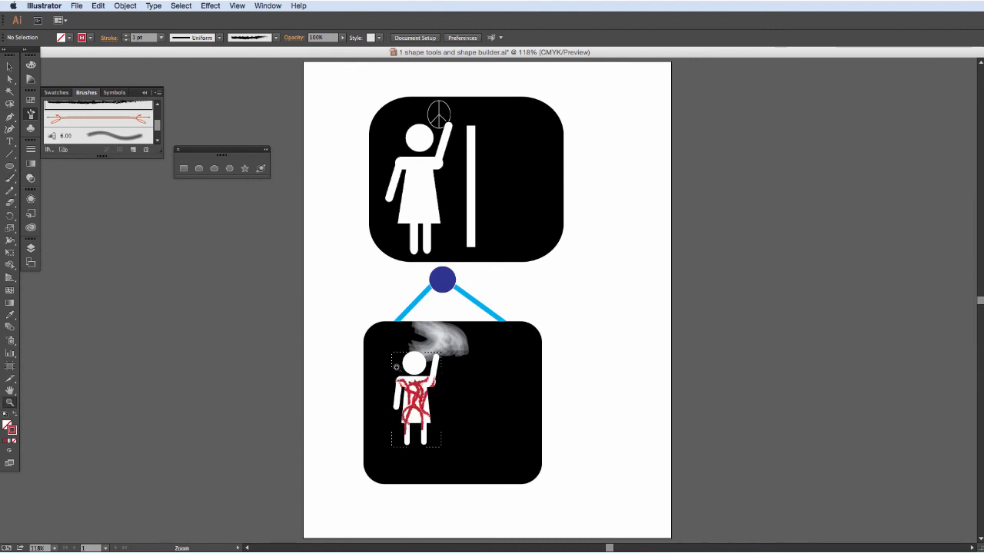
drag(395, 363, 472, 444)
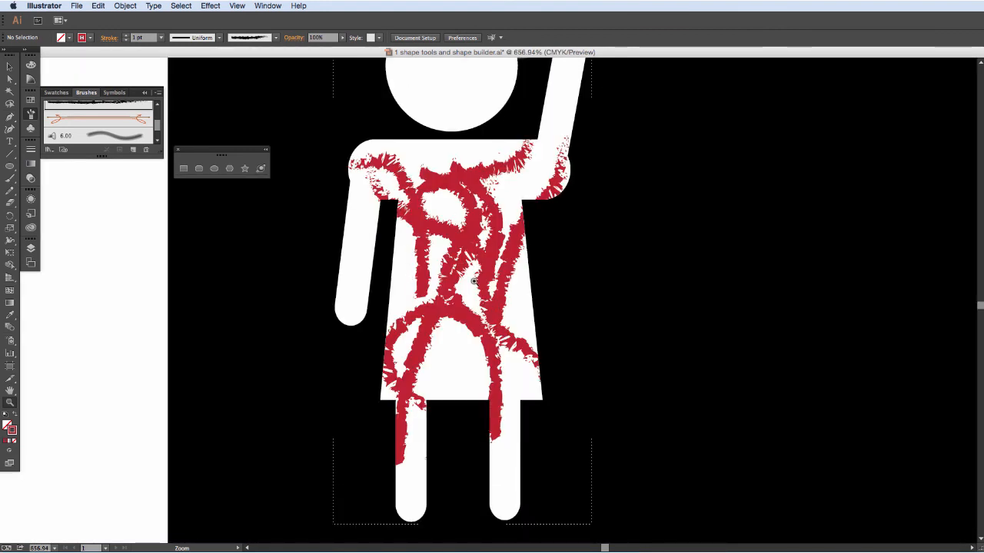
key(v)
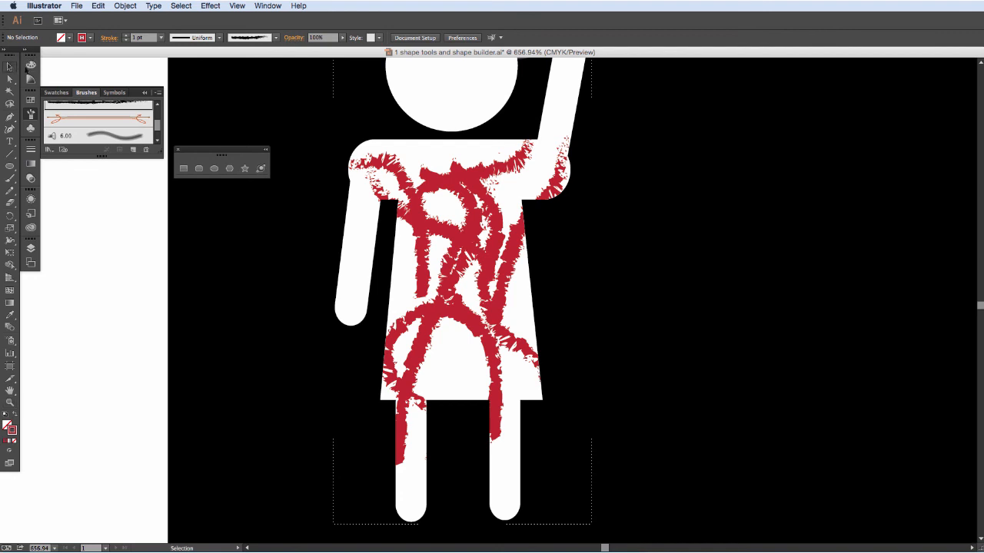
click(125, 6)
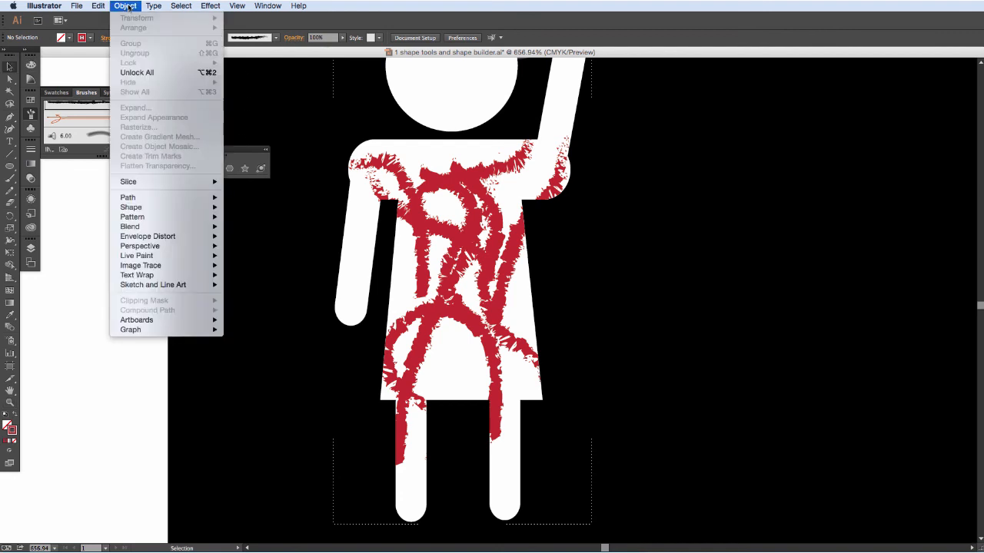
click(129, 73)
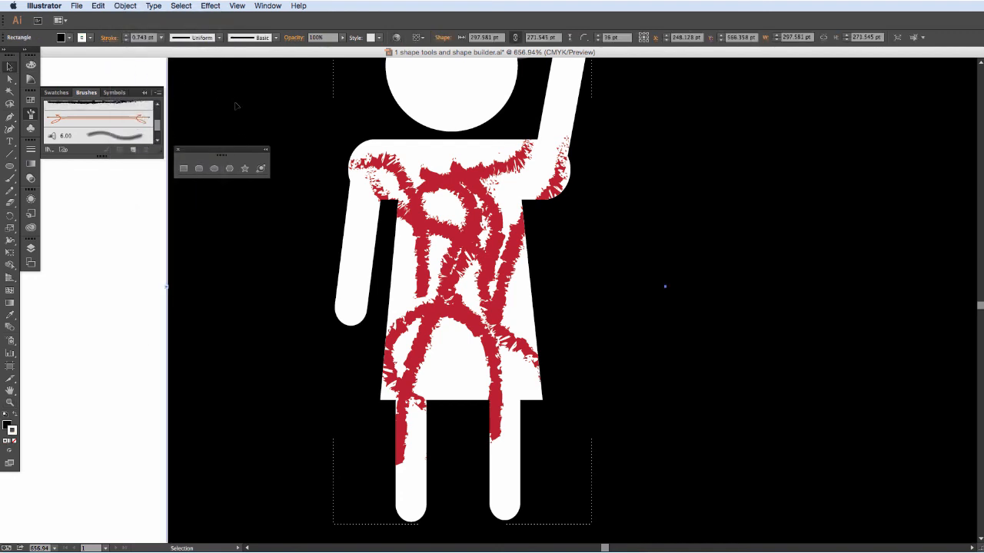
key(Delete)
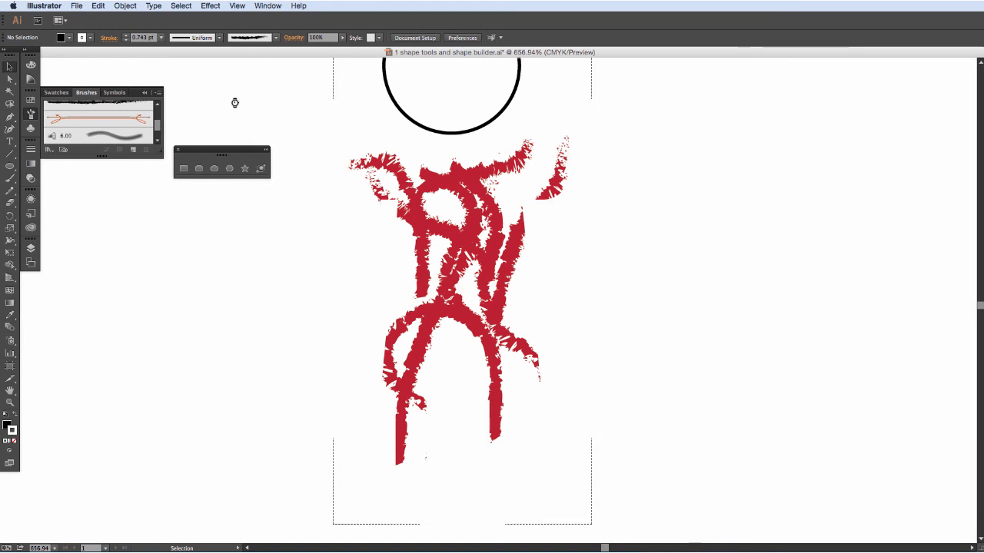
key(super+z)
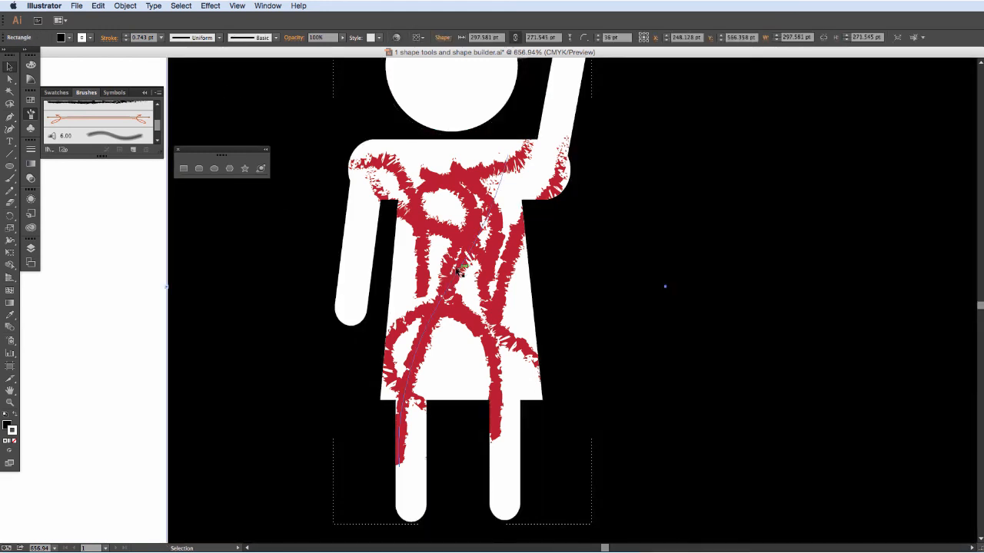
Switch the drawing mode out of Draw Inside and deselect the lower sign's black rounded square.
click(9, 450)
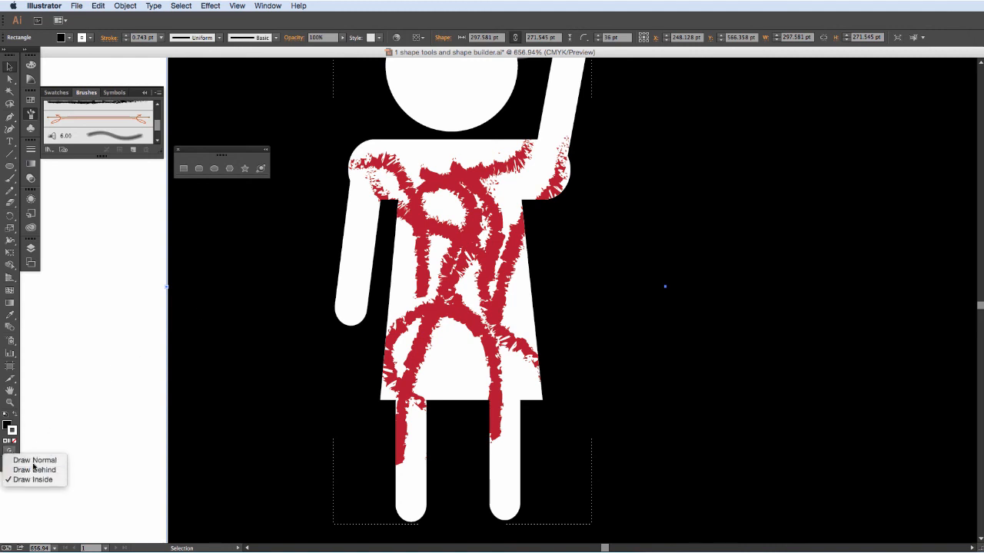
click(30, 470)
key(super+0)
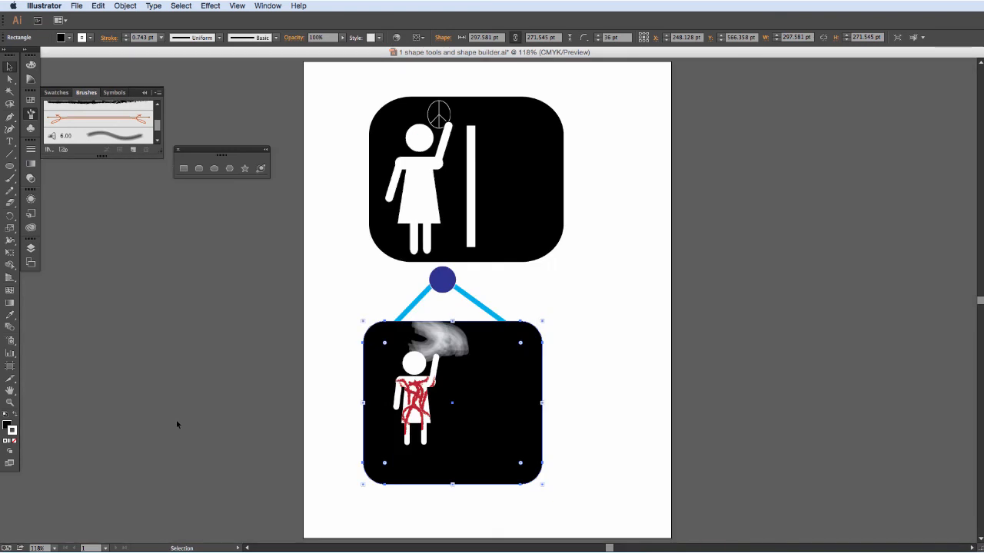
click(621, 333)
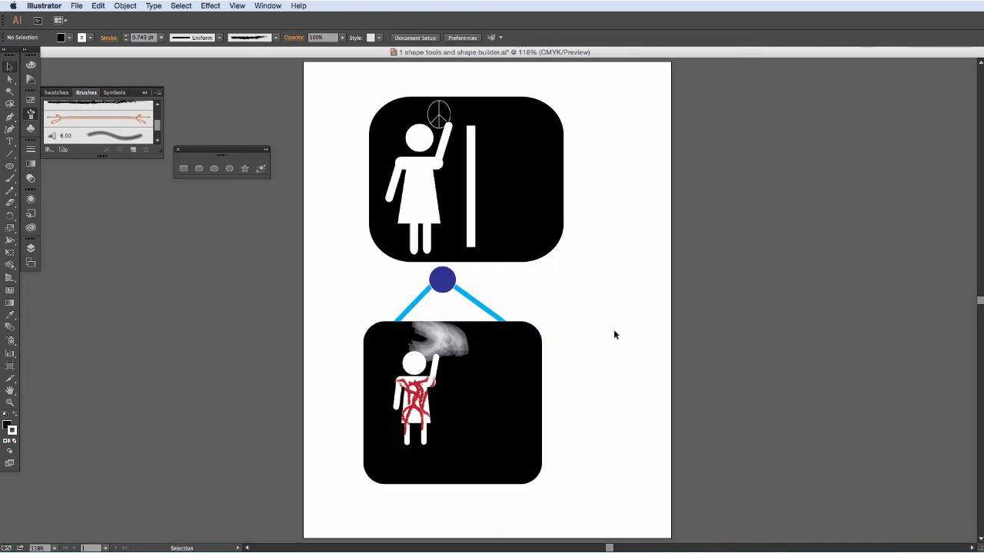